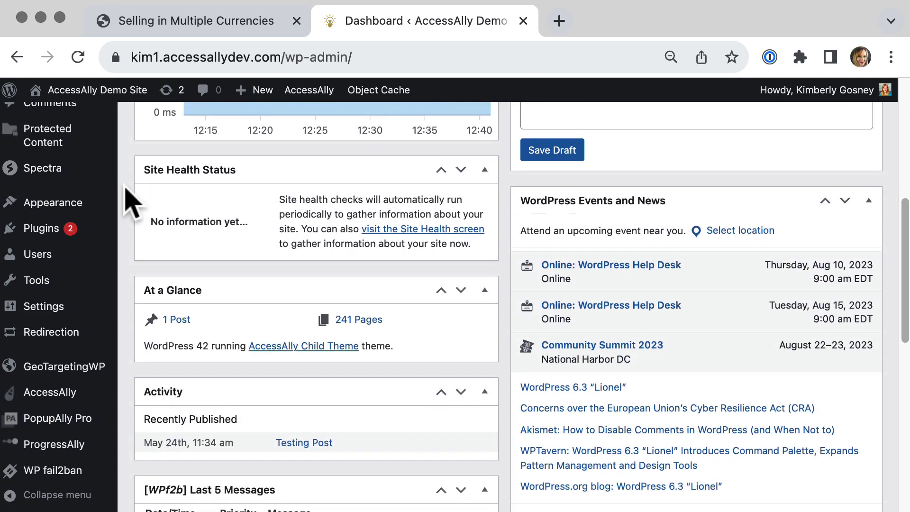
# Open the AccessAlly payment settings.
pyautogui.moveTo(102, 396)
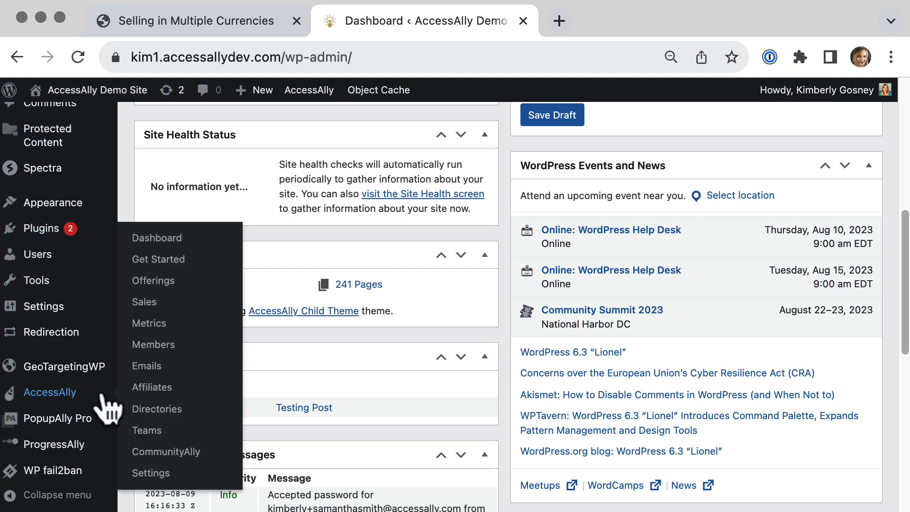
pyautogui.click(162, 474)
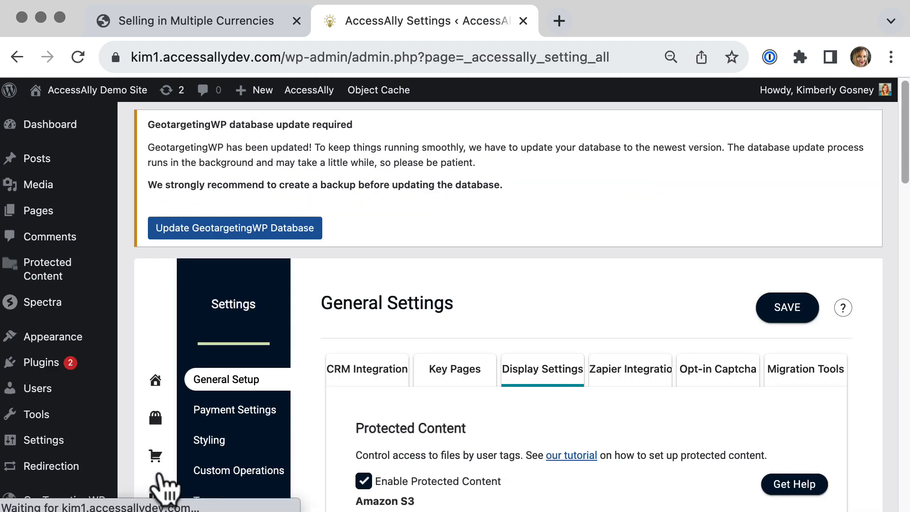
pyautogui.click(220, 425)
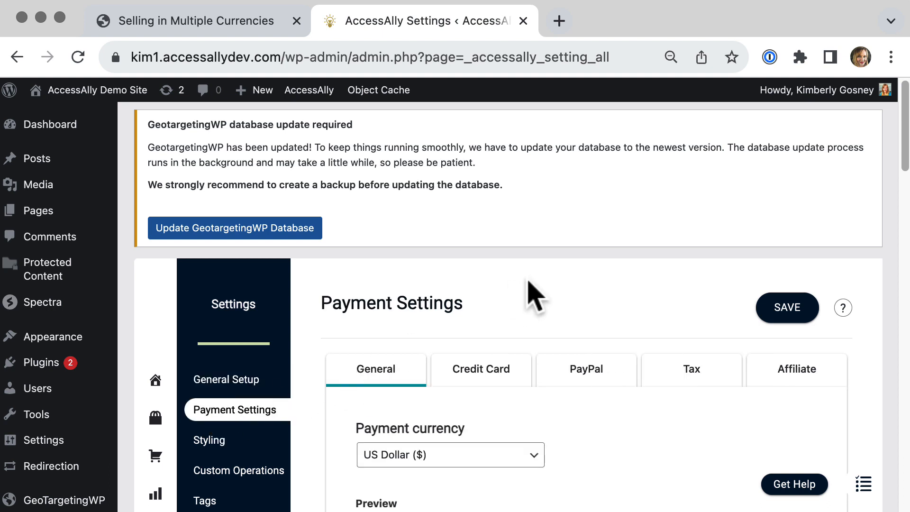
# Review the primary and secondary currencies (Euro, Pound Sterling, Canadian Dollar) and save the payment settings.
pyautogui.scroll(-5, 532, 296)
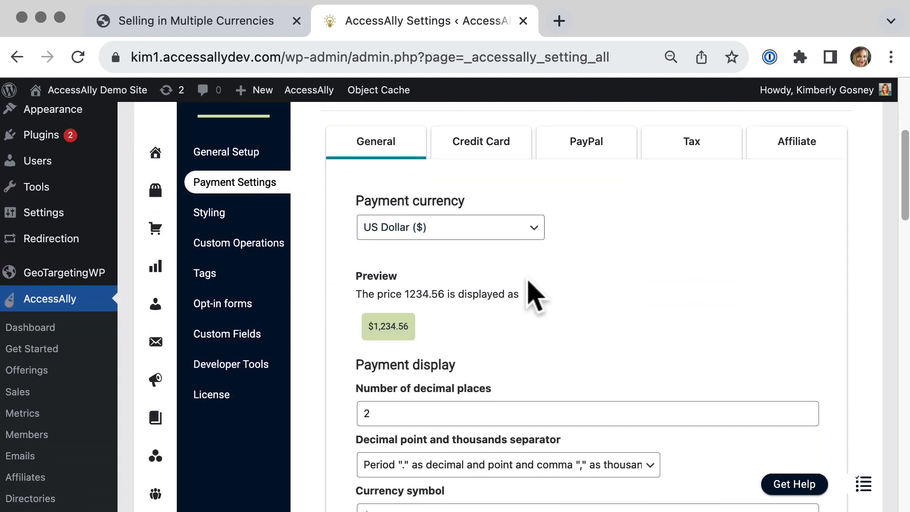
pyautogui.scroll(-12, 529, 282)
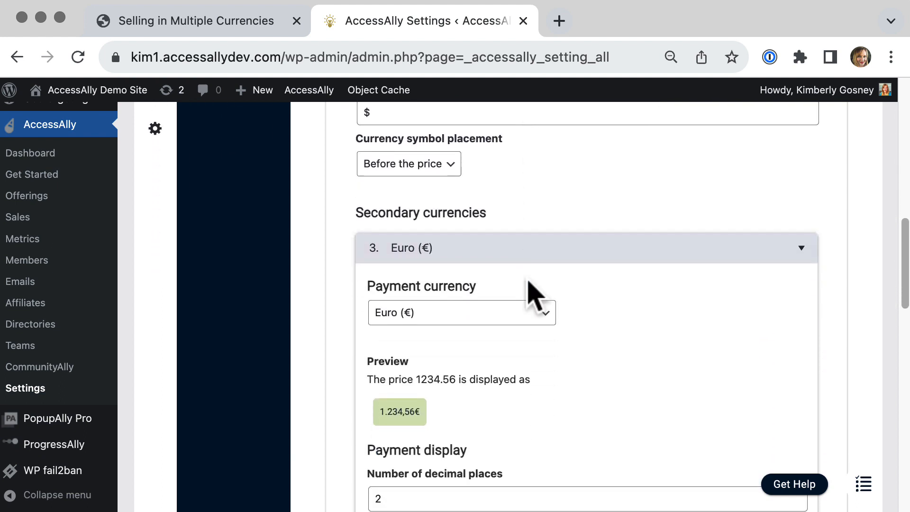
pyautogui.scroll(-15, 527, 284)
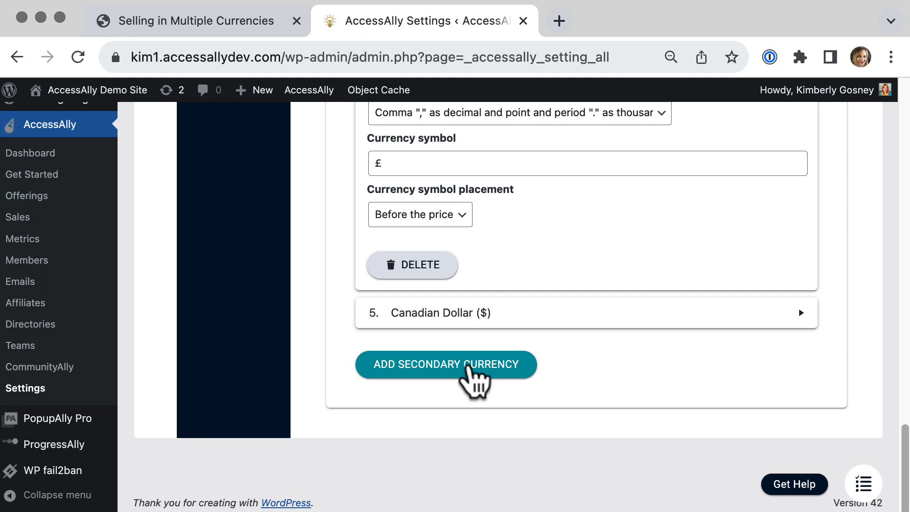
pyautogui.moveTo(904, 467); pyautogui.dragTo(889, 291)
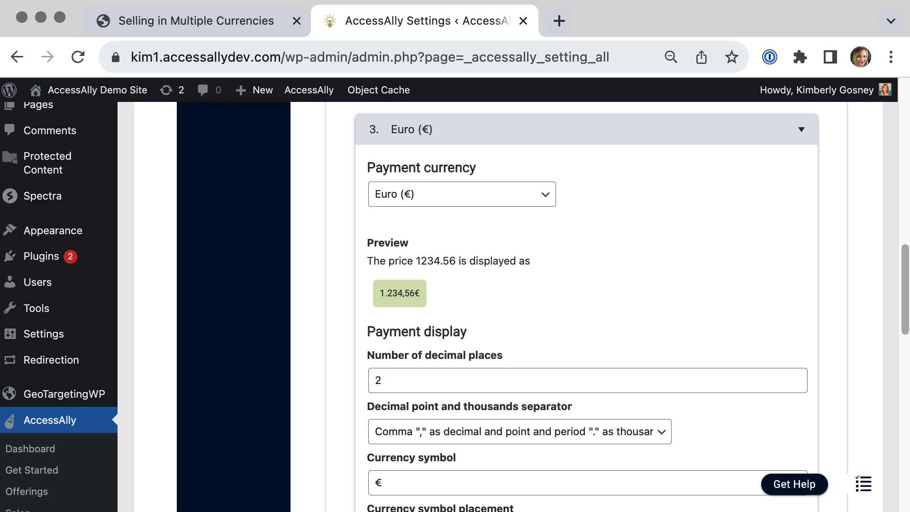
pyautogui.scroll(-5, 512, 306)
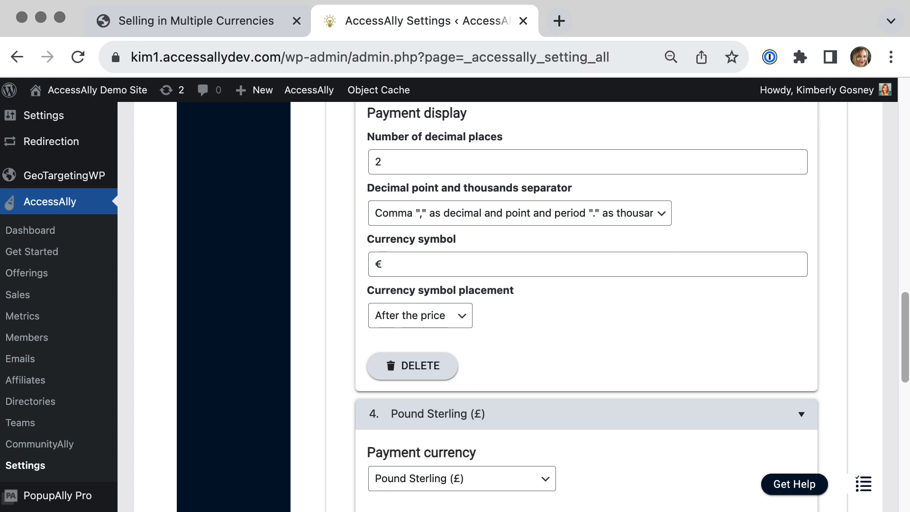
pyautogui.scroll(15, 586, 304)
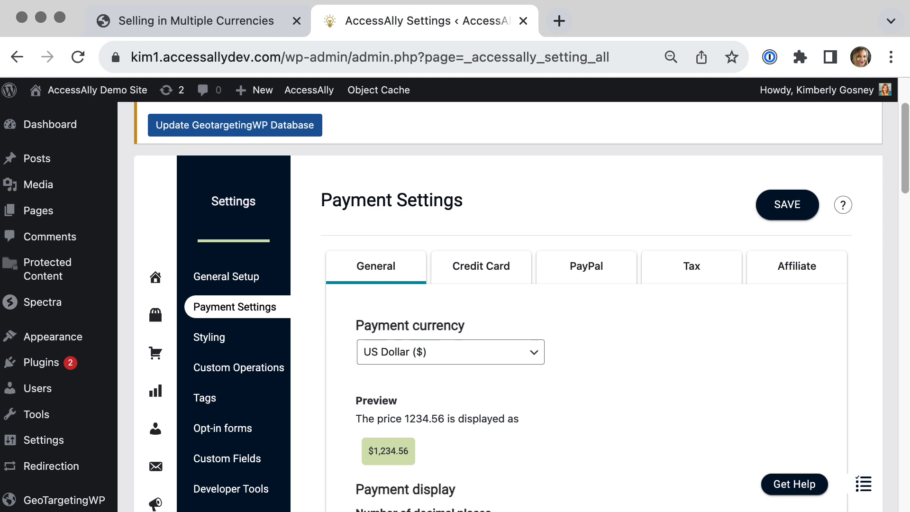
pyautogui.click(786, 208)
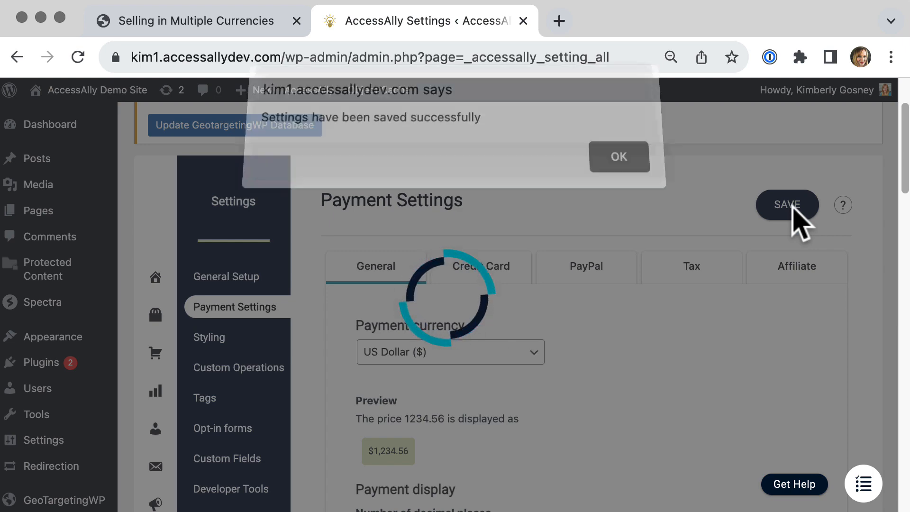
pyautogui.click(628, 167)
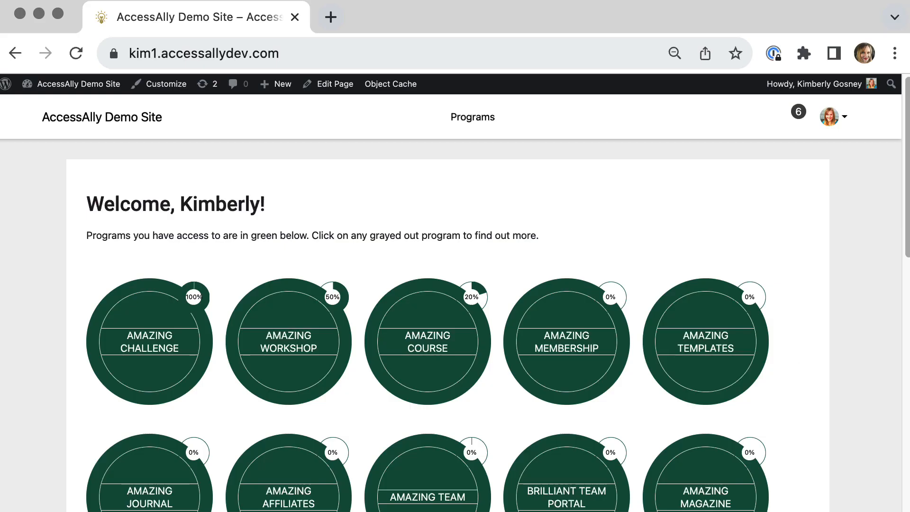
# Go to the admin dashboard and open the Sales order form Design Setup.
pyautogui.moveTo(97, 85)
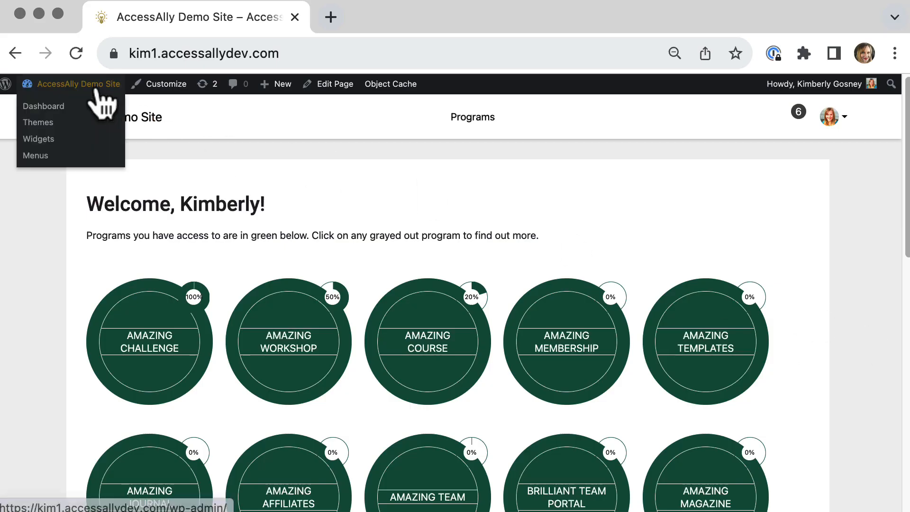
pyautogui.click(58, 107)
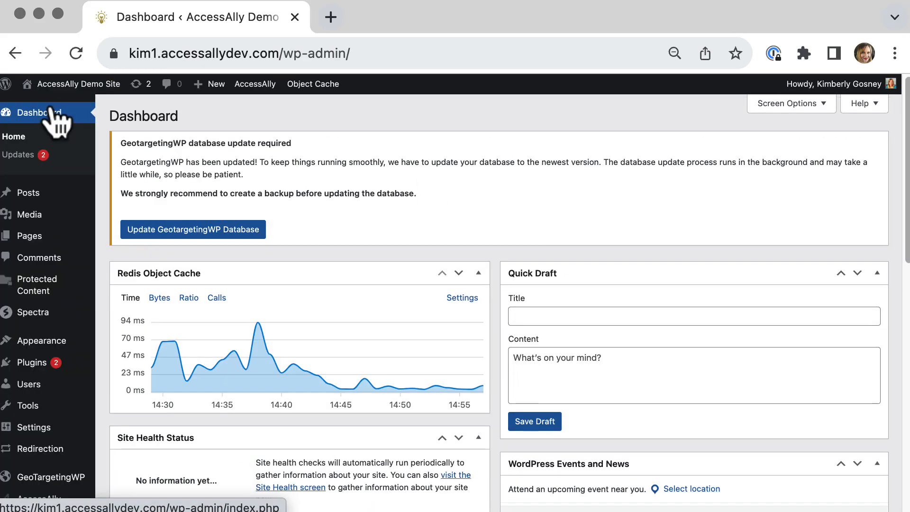
pyautogui.scroll(-5, 105, 185)
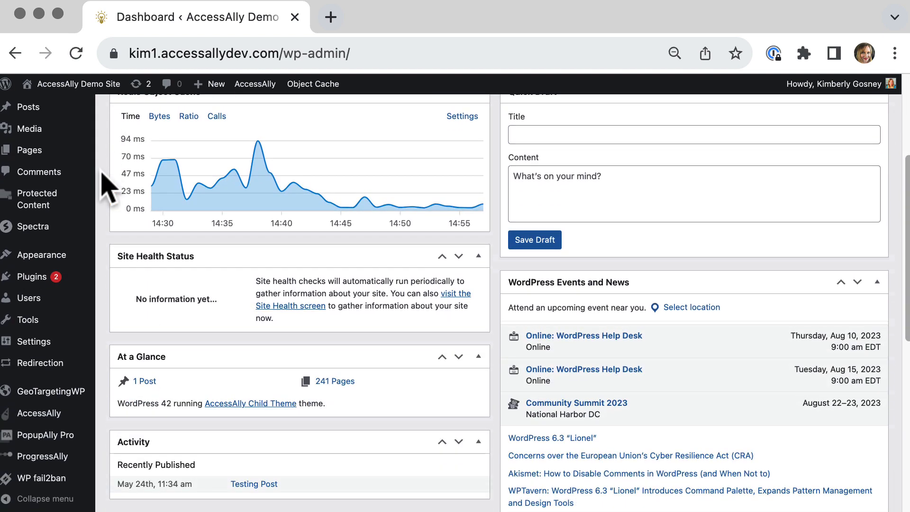
pyautogui.moveTo(51, 412)
pyautogui.click(127, 338)
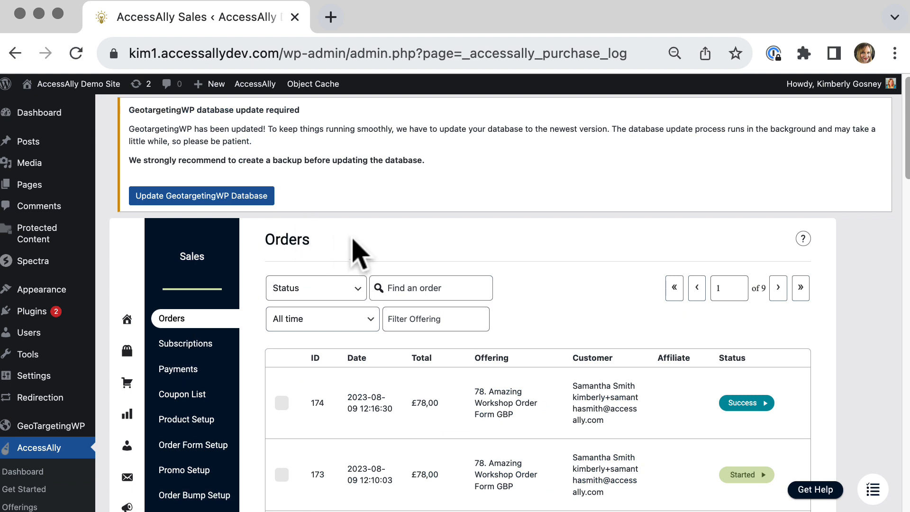
pyautogui.scroll(-4, 359, 252)
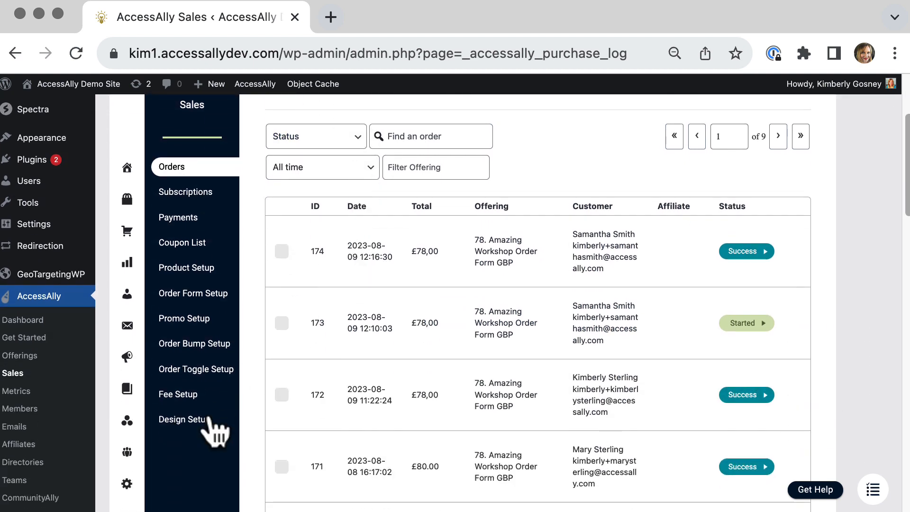
pyautogui.click(207, 421)
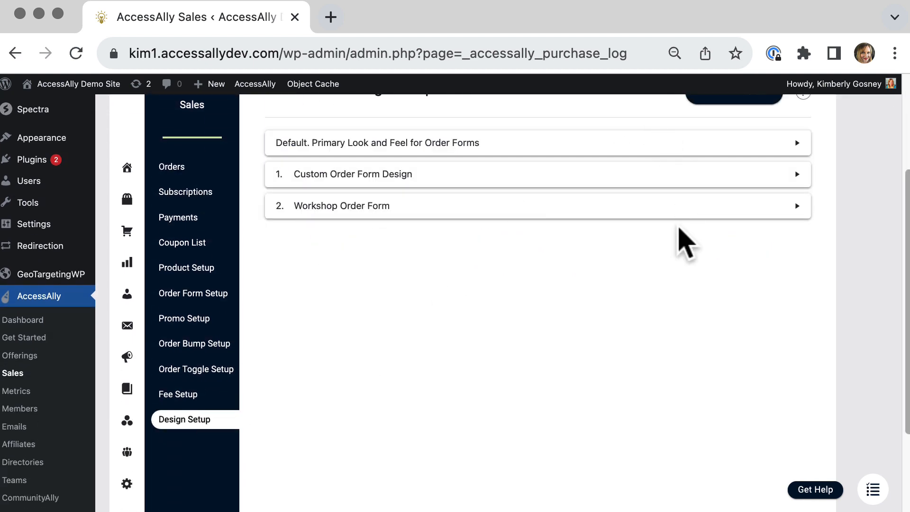
# Expand the Custom Order Form Design and choose the Flex: two-columns (left) order form template.
pyautogui.scroll(2, 677, 240)
pyautogui.scroll(4, 679, 232)
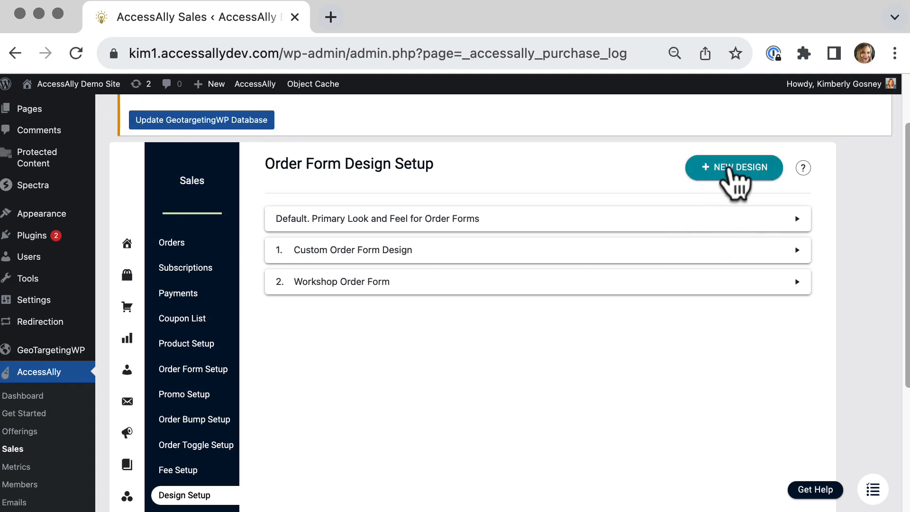
pyautogui.click(492, 253)
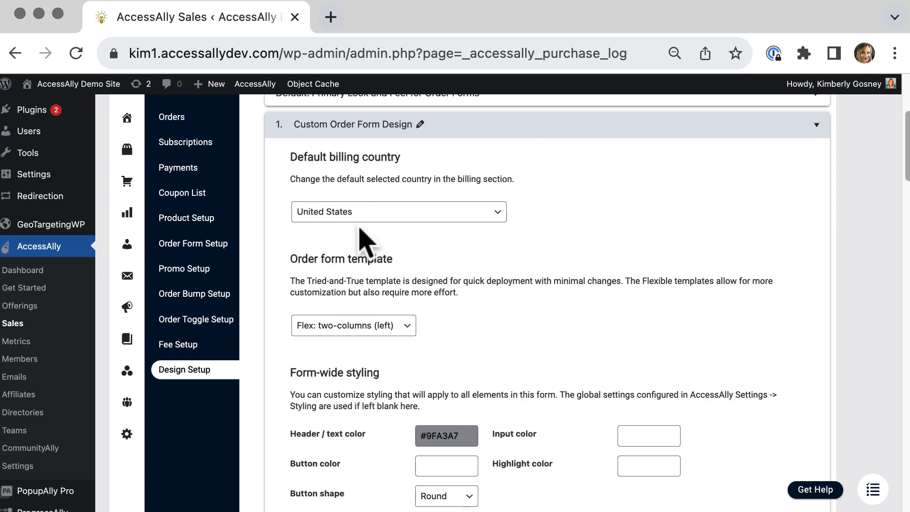
pyautogui.scroll(-5, 363, 242)
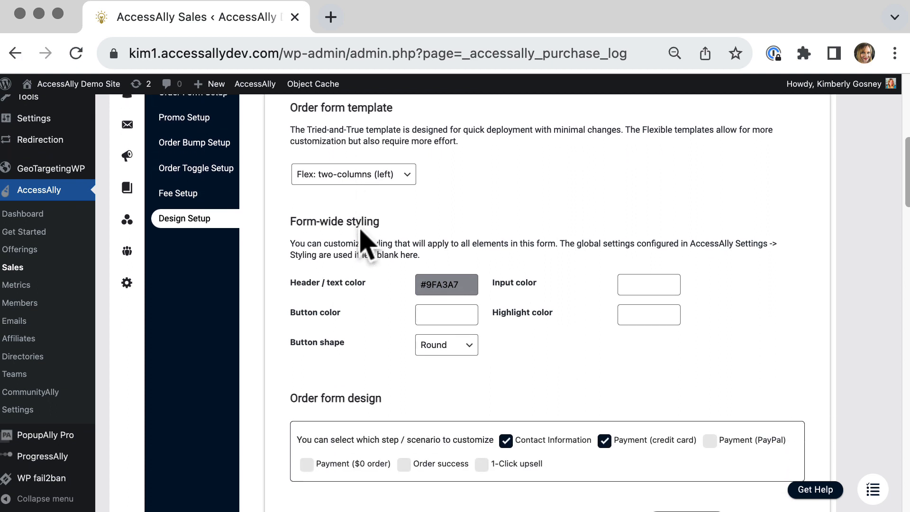
pyautogui.click(403, 196)
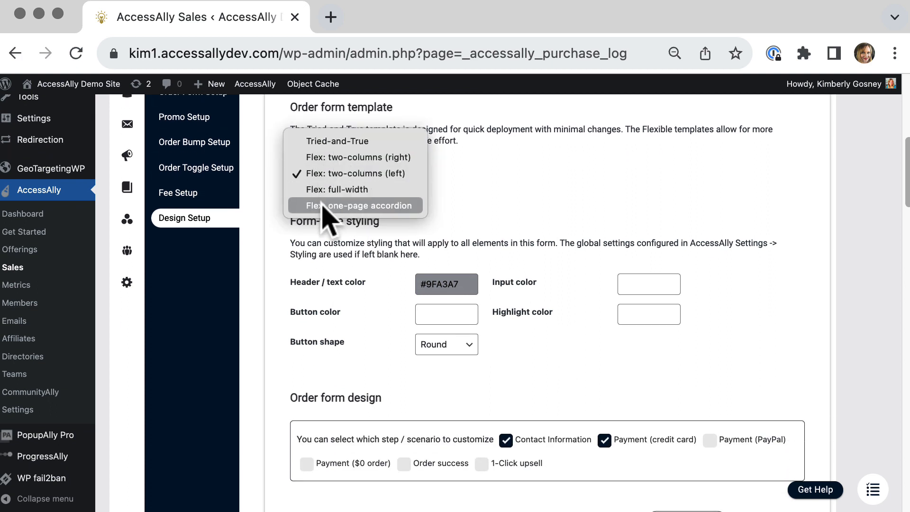
pyautogui.click(374, 173)
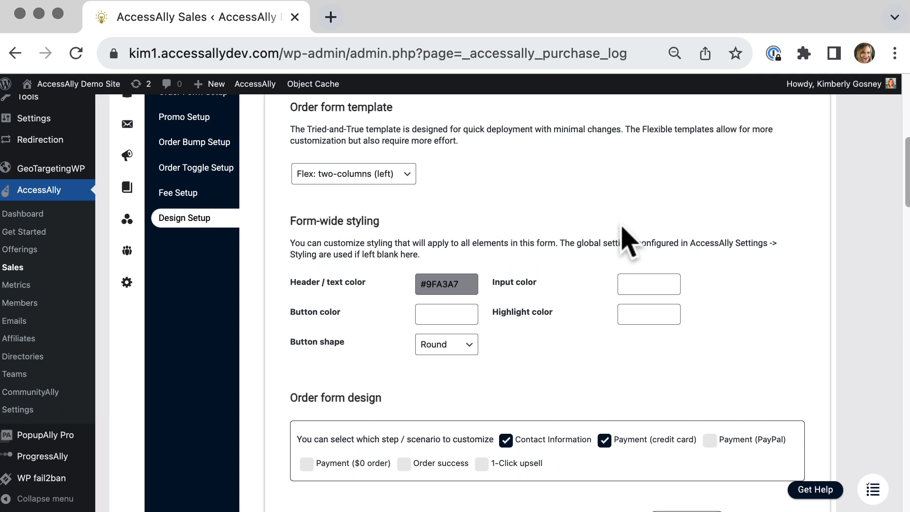
# Scroll through the order form design to review the contact and credit card payment panes.
pyautogui.scroll(-6, 628, 240)
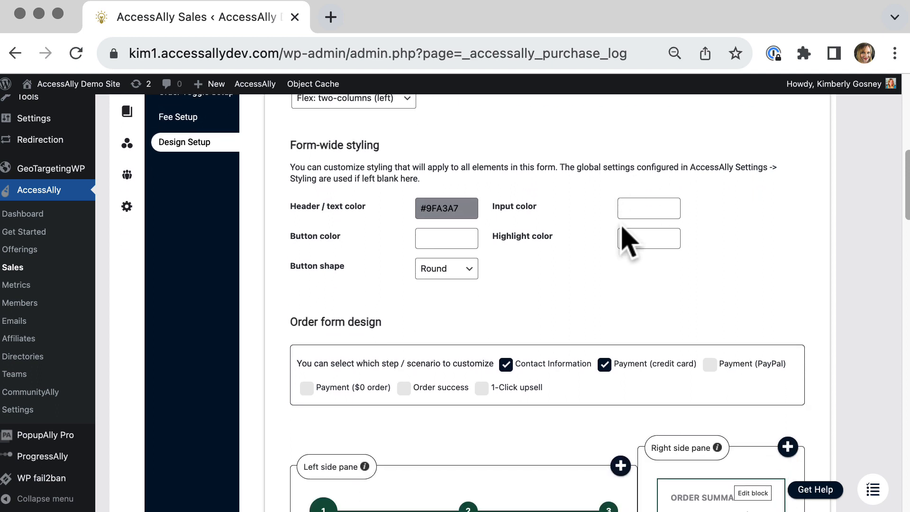
pyautogui.scroll(-3, 627, 239)
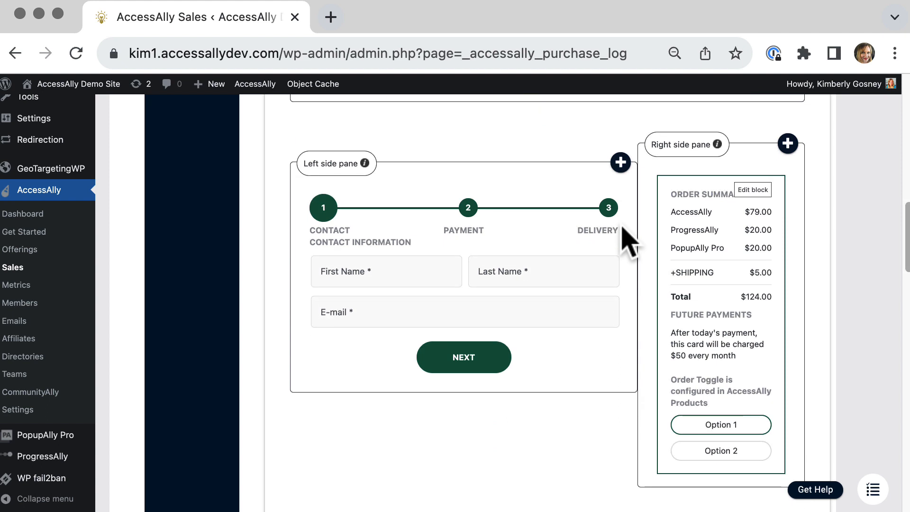
pyautogui.scroll(-9, 628, 240)
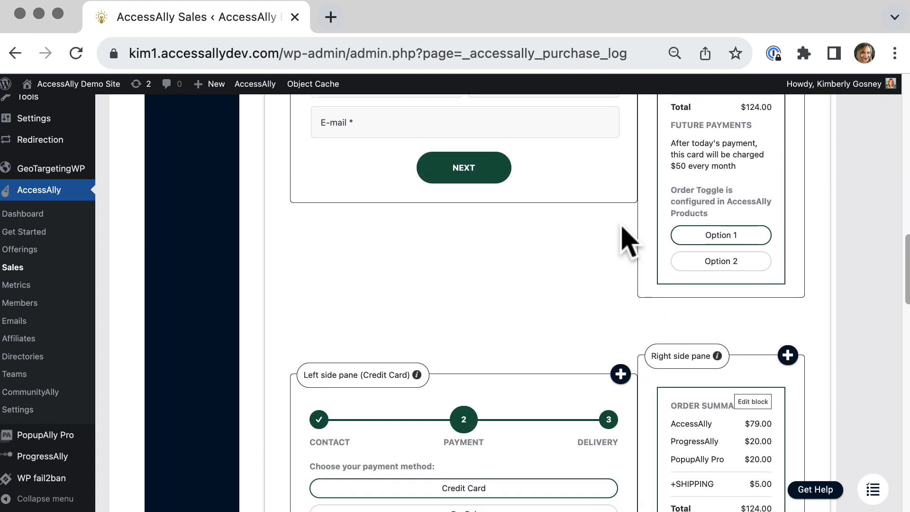
pyautogui.scroll(-5, 627, 239)
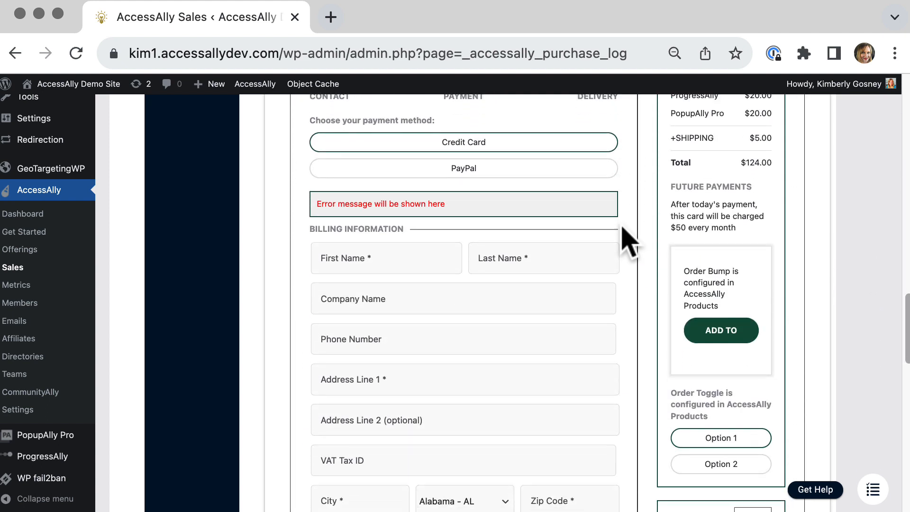
pyautogui.scroll(-1, 628, 242)
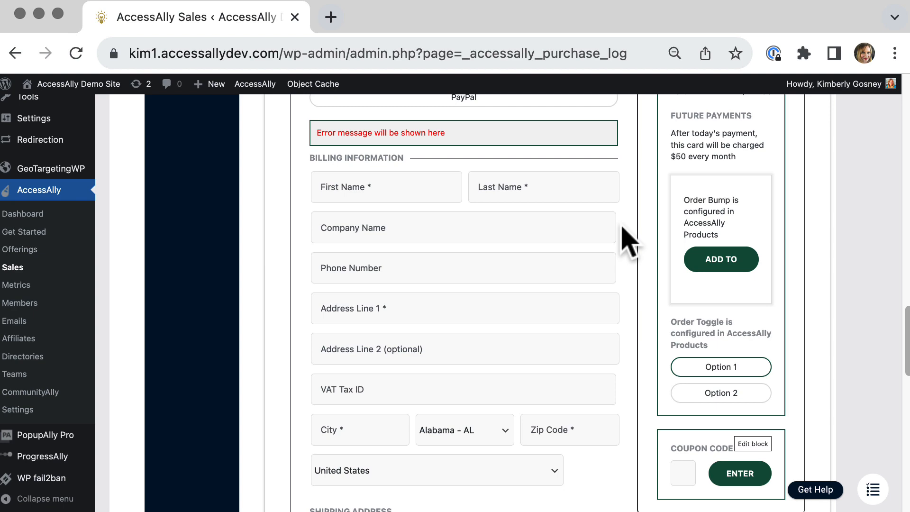
pyautogui.scroll(5, 627, 239)
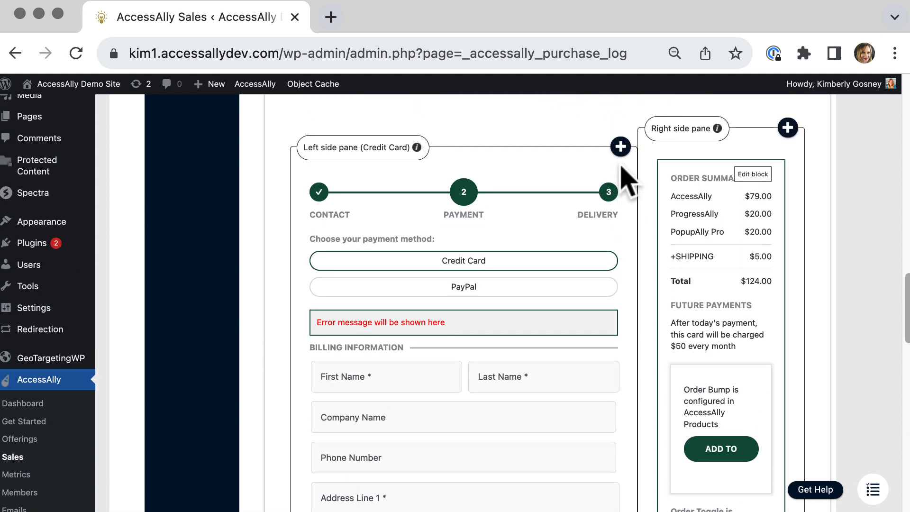
# Add a User input block to the credit card left side pane and save the design.
pyautogui.click(621, 148)
pyautogui.moveTo(714, 284); pyautogui.dragTo(732, 479)
pyautogui.click(382, 440)
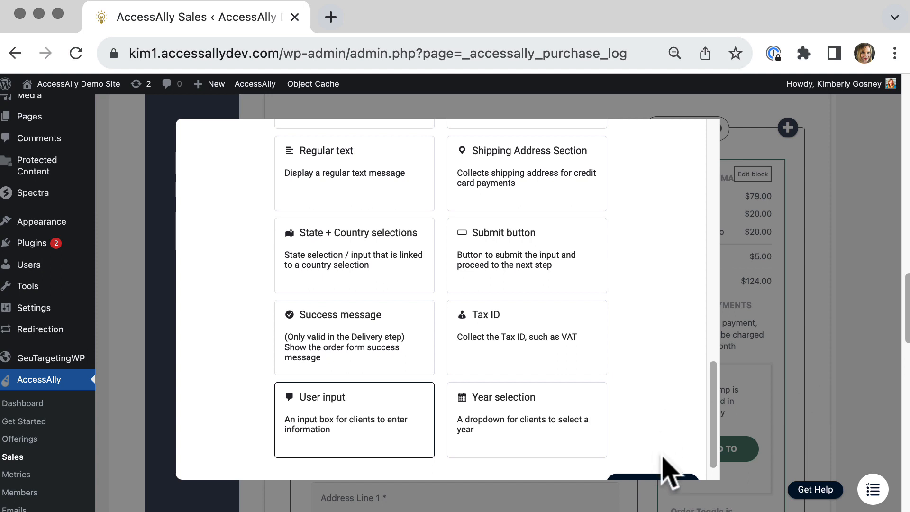
pyautogui.click(661, 475)
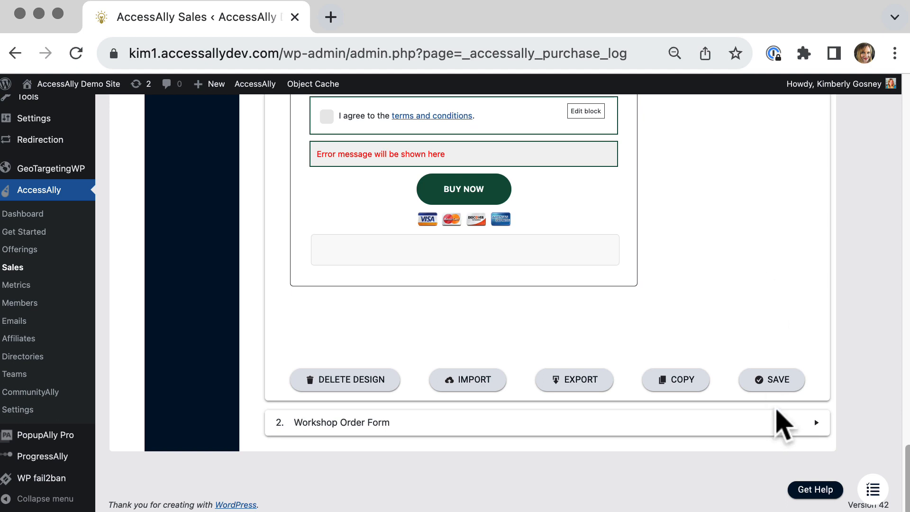
pyautogui.click(778, 382)
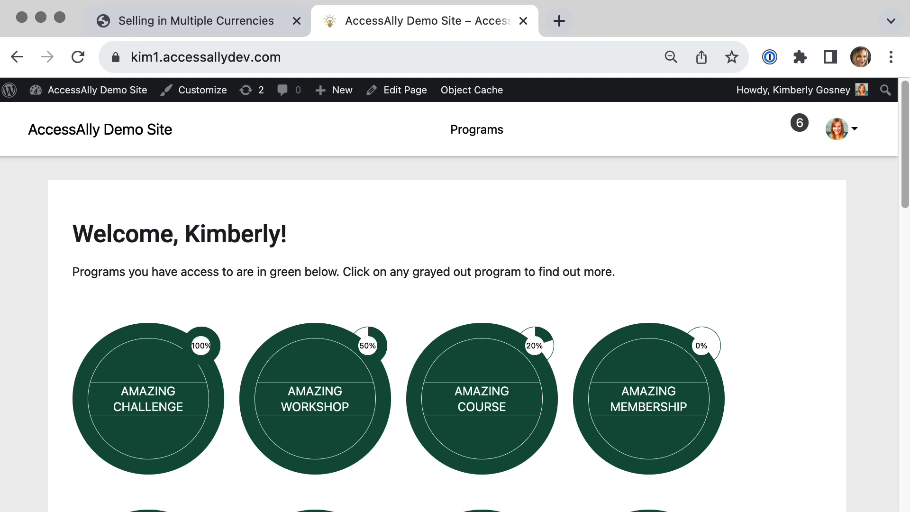
# Return to the admin dashboard and open AccessAlly Offerings.
pyautogui.moveTo(97, 91)
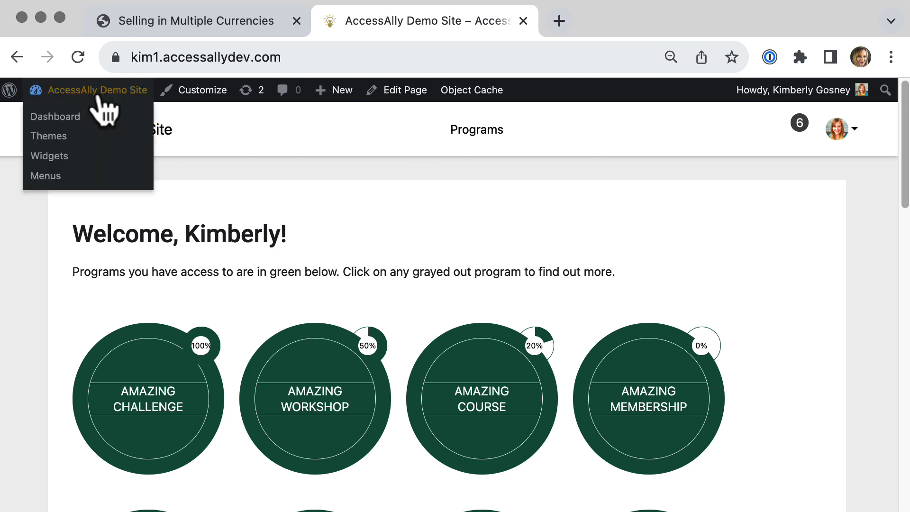
pyautogui.click(66, 121)
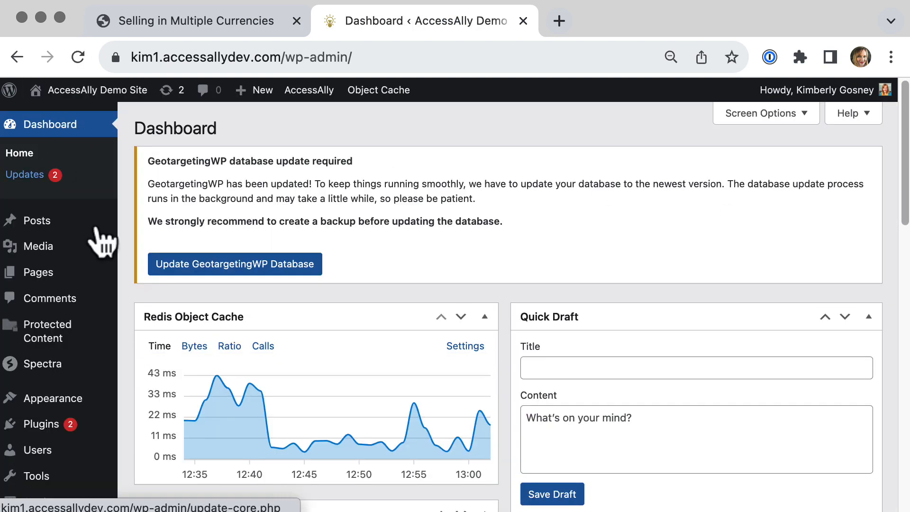
pyautogui.scroll(-8, 125, 230)
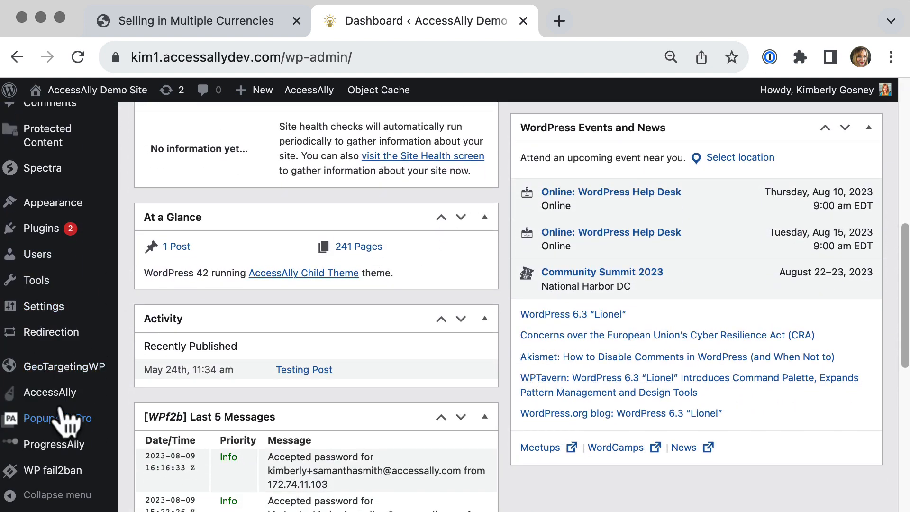
pyautogui.moveTo(59, 396)
pyautogui.click(162, 283)
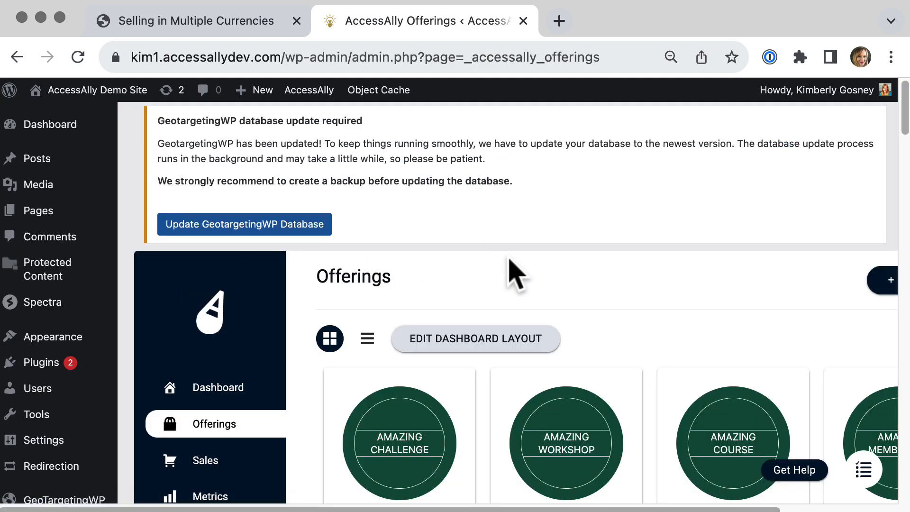
# Open the Amazing Workshop offering's forms and review its paid access order forms for each currency.
pyautogui.scroll(-5, 509, 263)
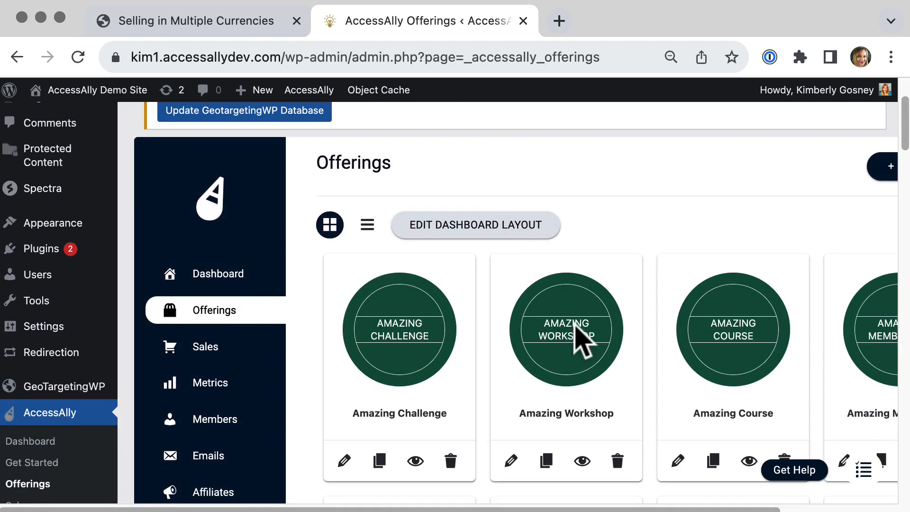
pyautogui.click(576, 337)
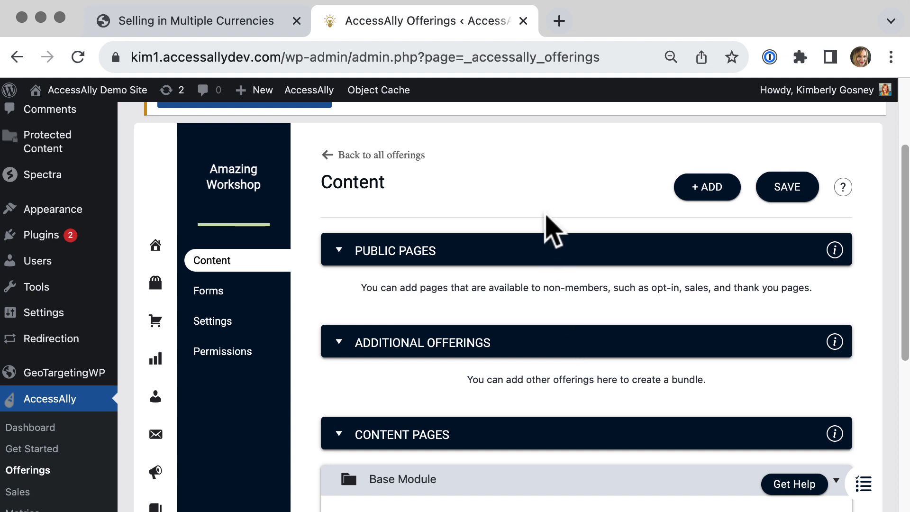
pyautogui.click(233, 292)
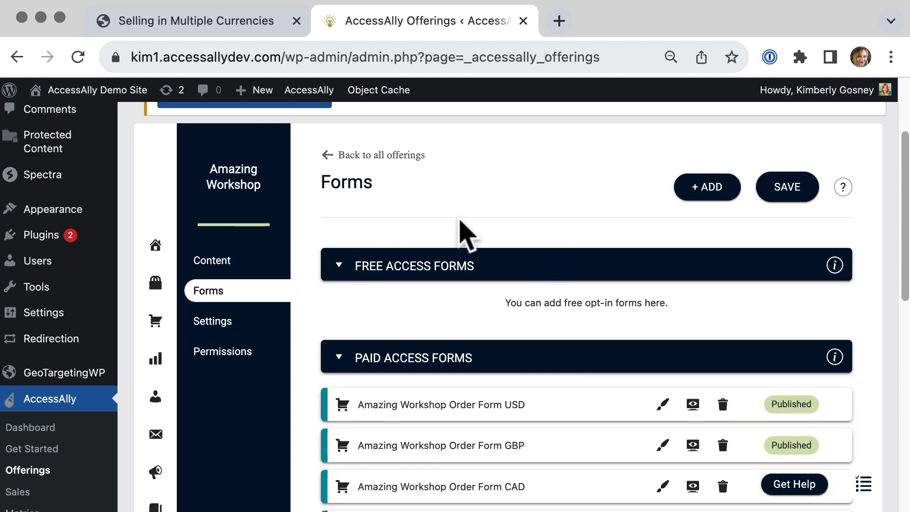
pyautogui.scroll(-3, 463, 232)
pyautogui.scroll(-1, 465, 235)
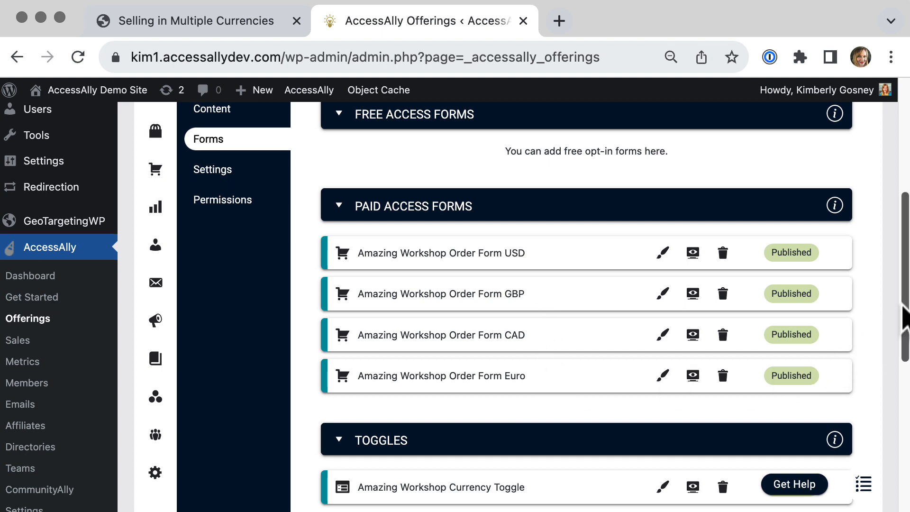
pyautogui.scroll(1, 903, 267)
pyautogui.scroll(5, 903, 268)
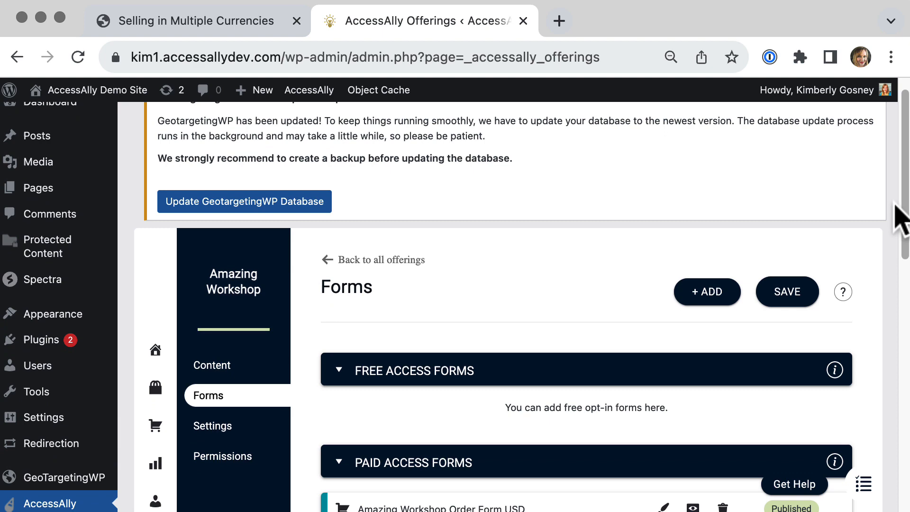
pyautogui.click(704, 291)
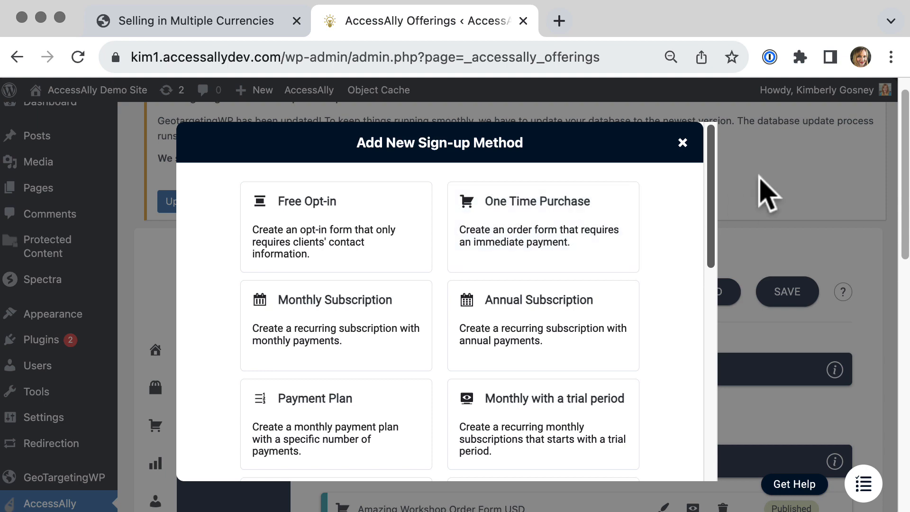
pyautogui.click(777, 189)
# Preview the Amazing Workshop Order Form USD in a new tab, then return to the offering's forms.
pyautogui.scroll(-3, 903, 225)
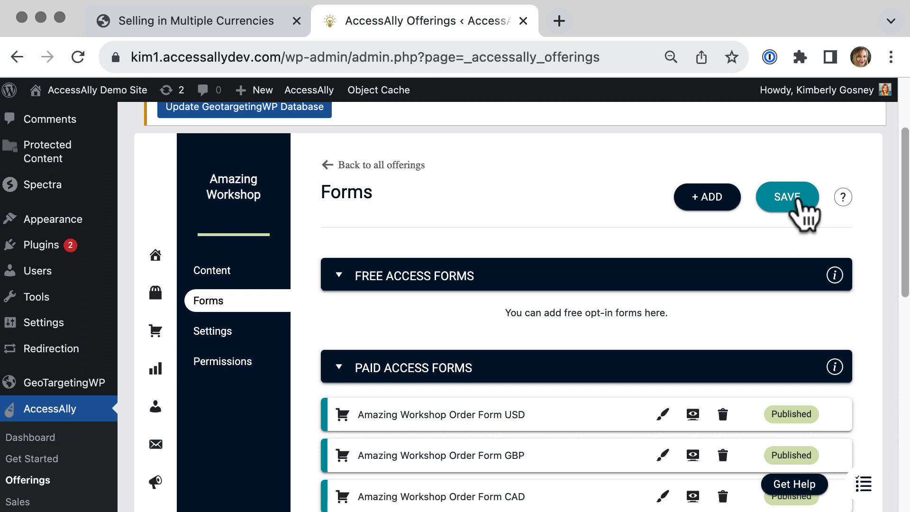
pyautogui.click(693, 414)
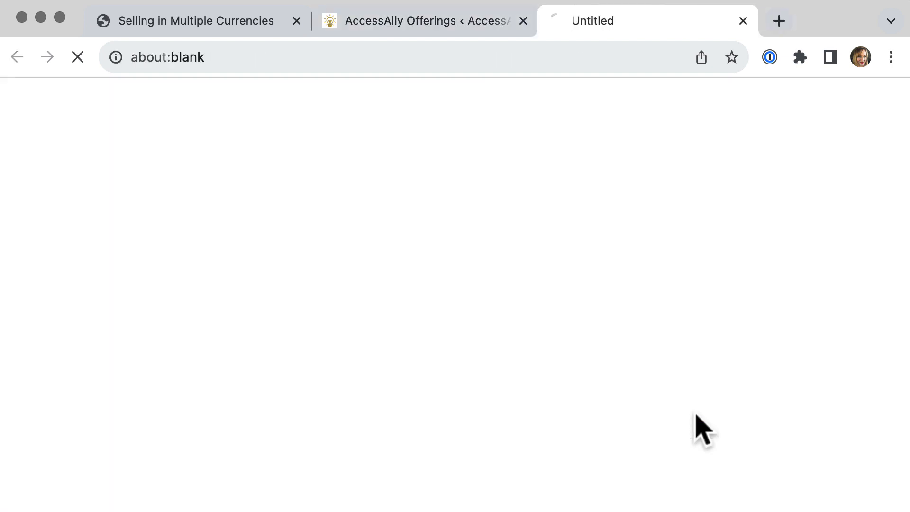
pyautogui.click(442, 57)
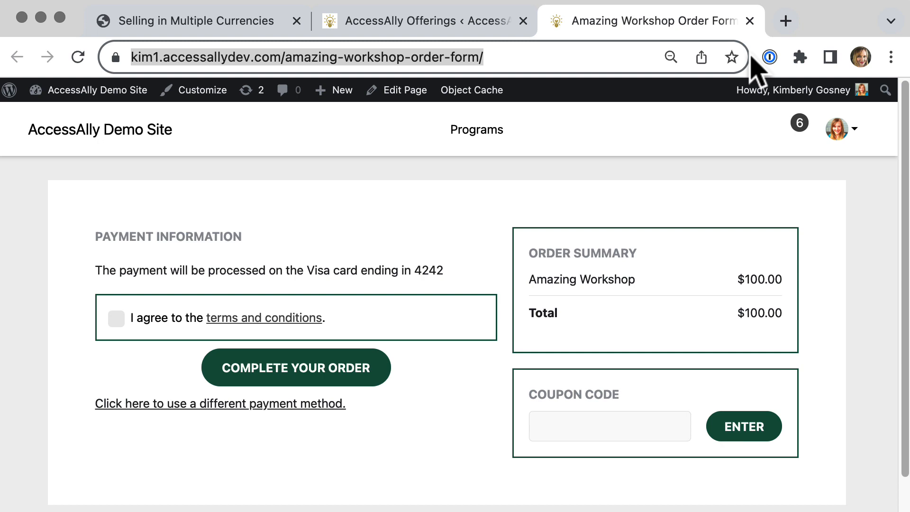
pyautogui.click(402, 24)
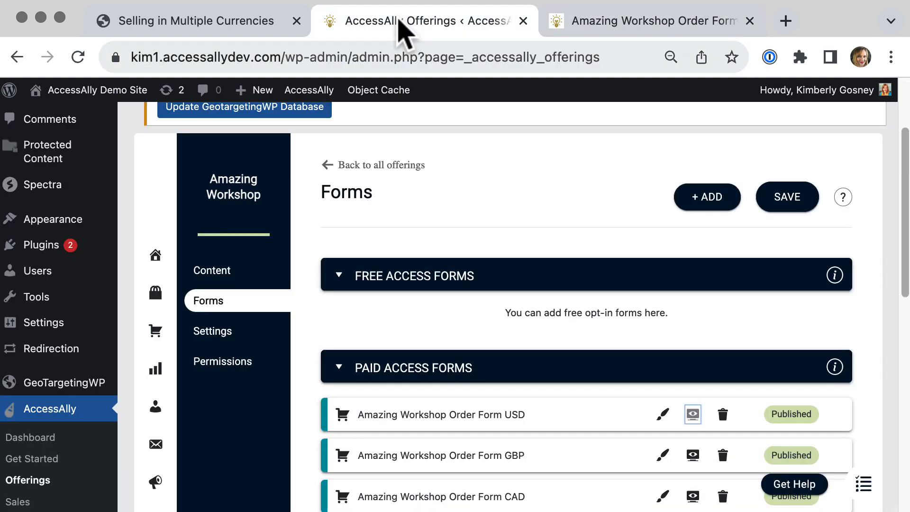
# Open the USD order form's setup and check its Order Form Currency, keeping USD - US Dollar ($) (Primary).
pyautogui.scroll(-3, 522, 192)
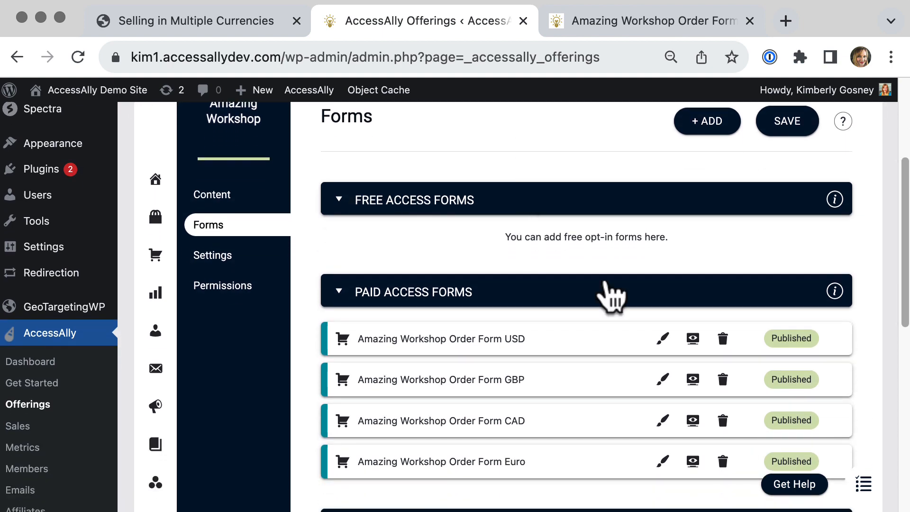
pyautogui.click(662, 340)
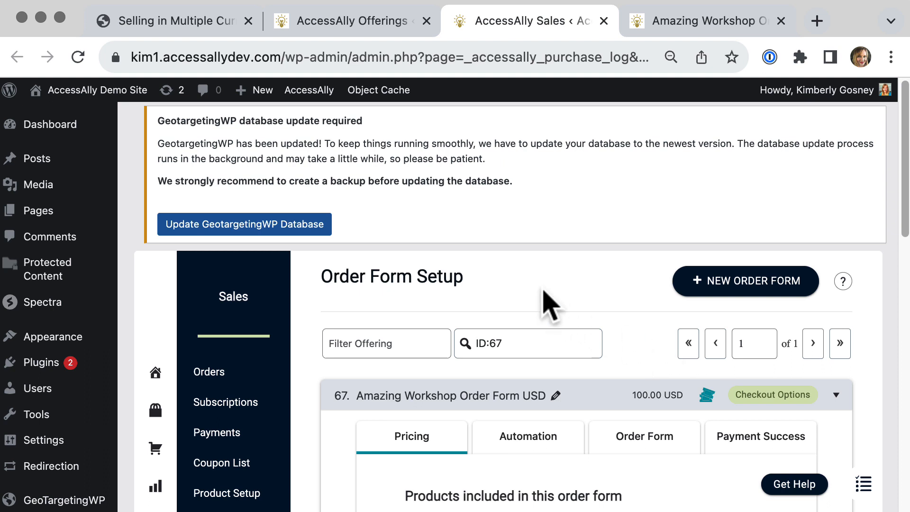
pyautogui.scroll(-5, 550, 307)
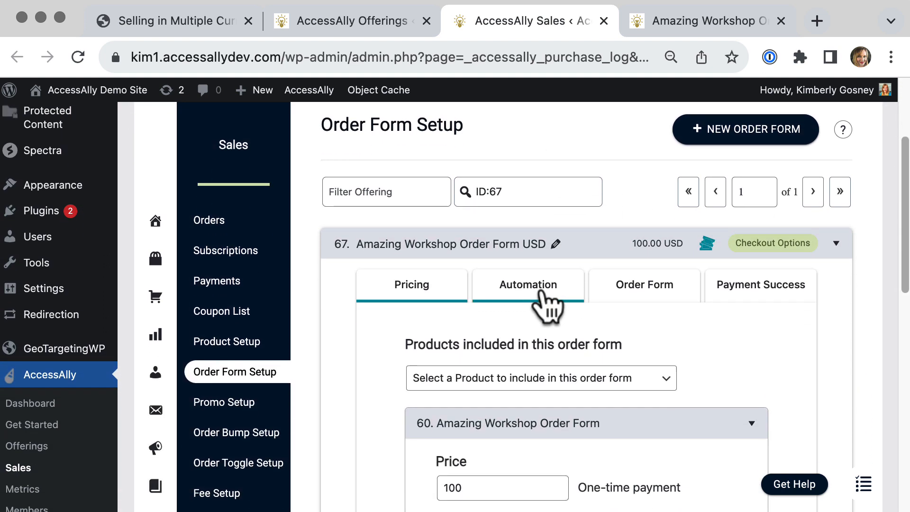
pyautogui.scroll(-1, 550, 307)
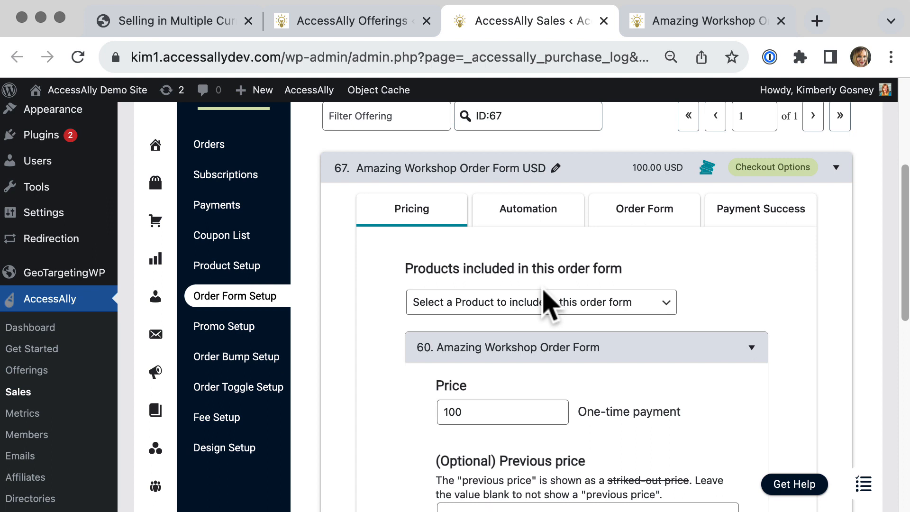
pyautogui.scroll(-3, 550, 307)
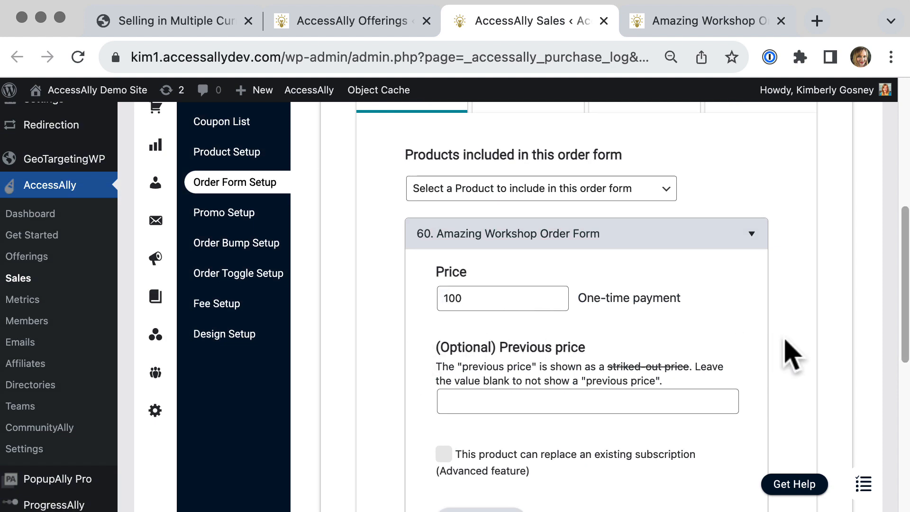
pyautogui.scroll(-7, 789, 355)
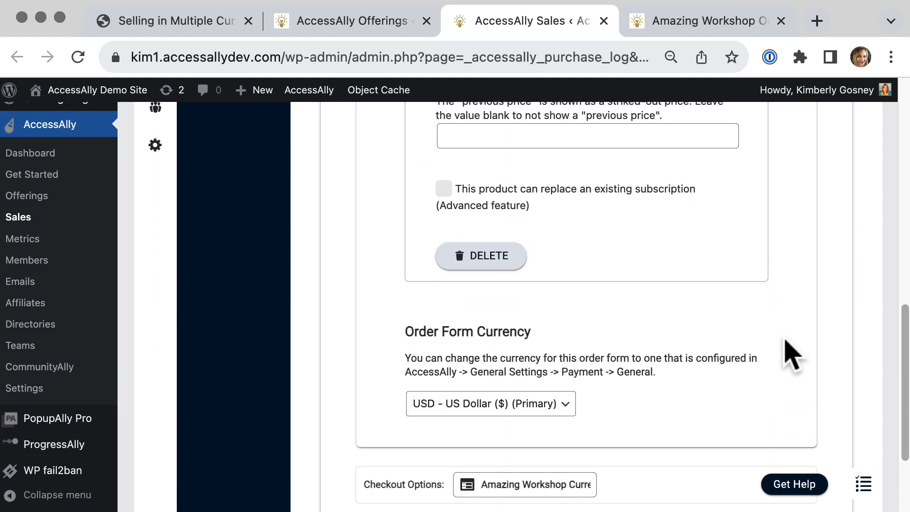
pyautogui.moveTo(404, 329); pyautogui.dragTo(583, 349)
pyautogui.click(513, 406)
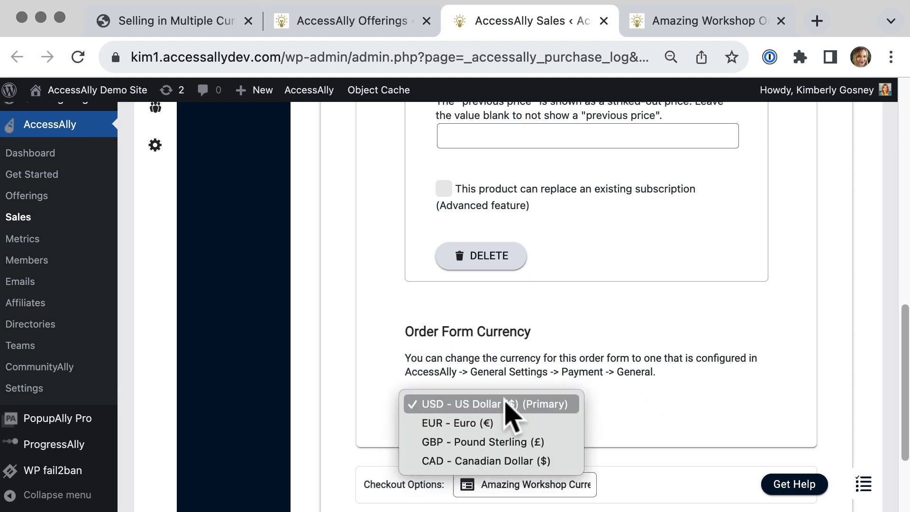
pyautogui.click(480, 404)
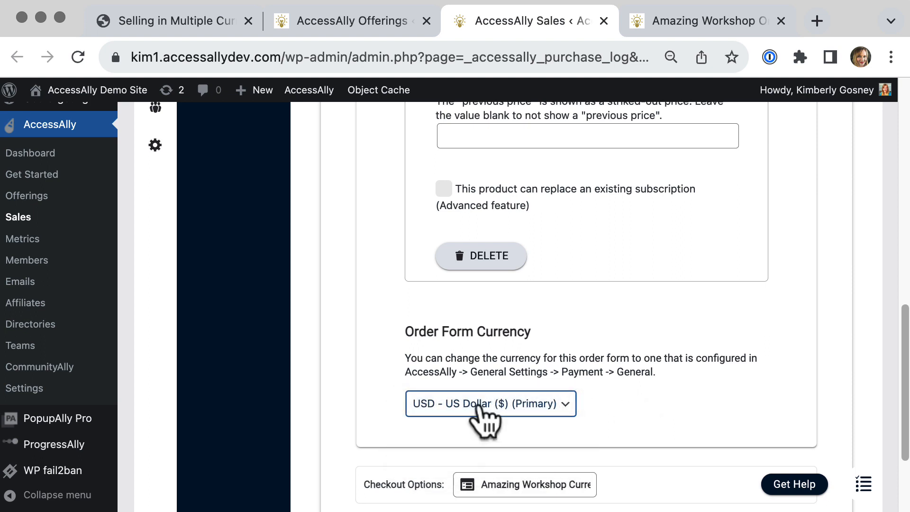
pyautogui.click(718, 377)
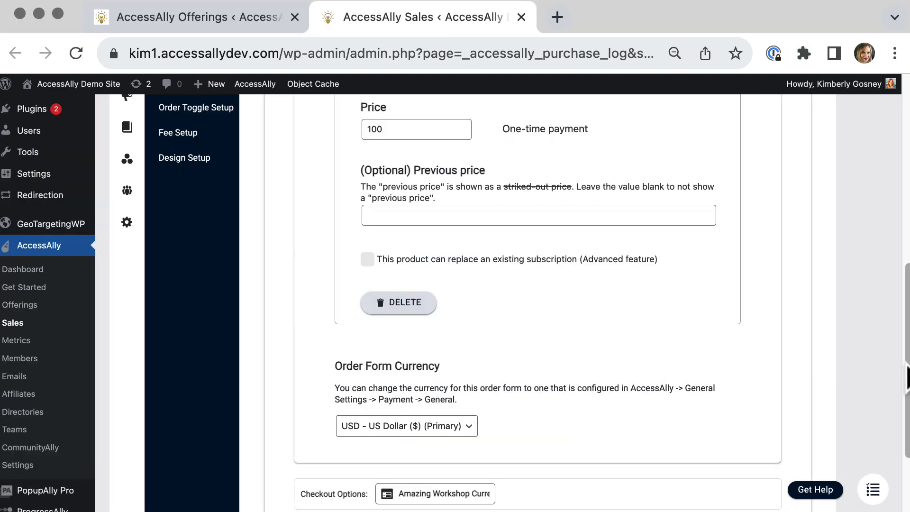
# Assign the Custom Order Form Design to the USD order form and save it.
pyautogui.moveTo(906, 369); pyautogui.dragTo(900, 264)
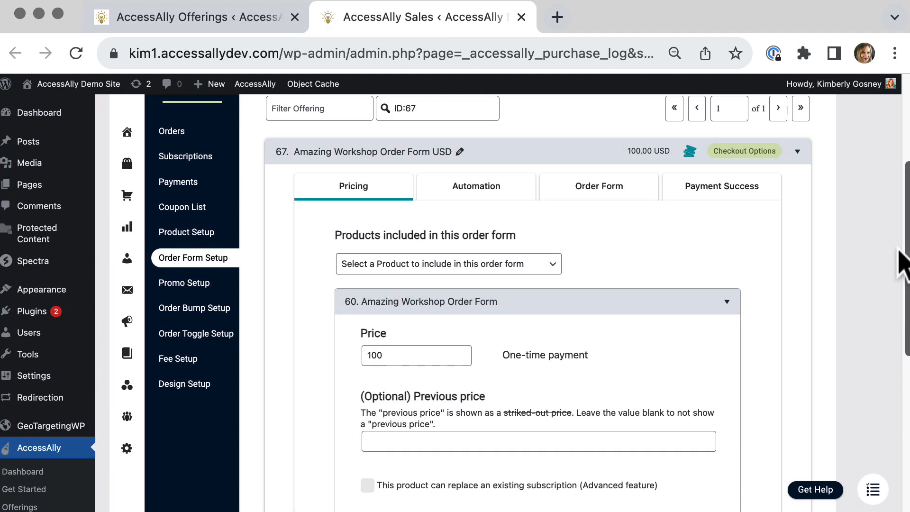
pyautogui.click(599, 223)
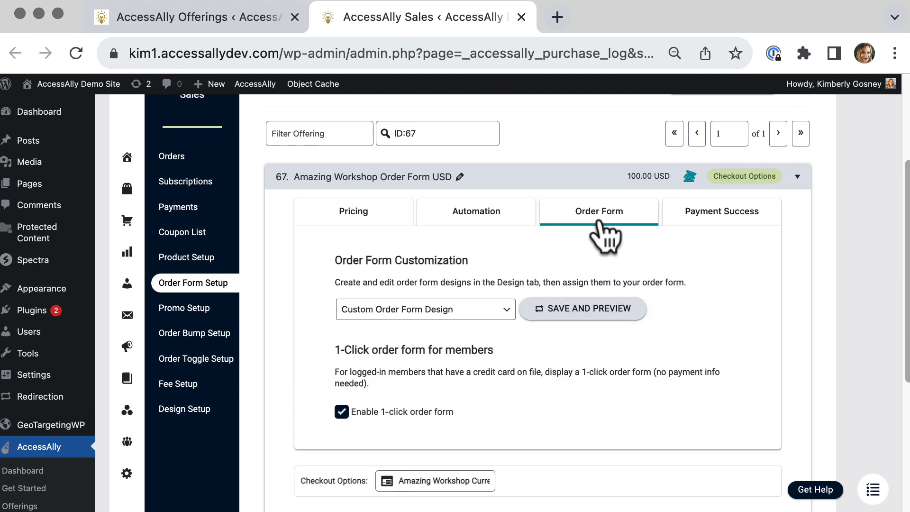
pyautogui.click(432, 313)
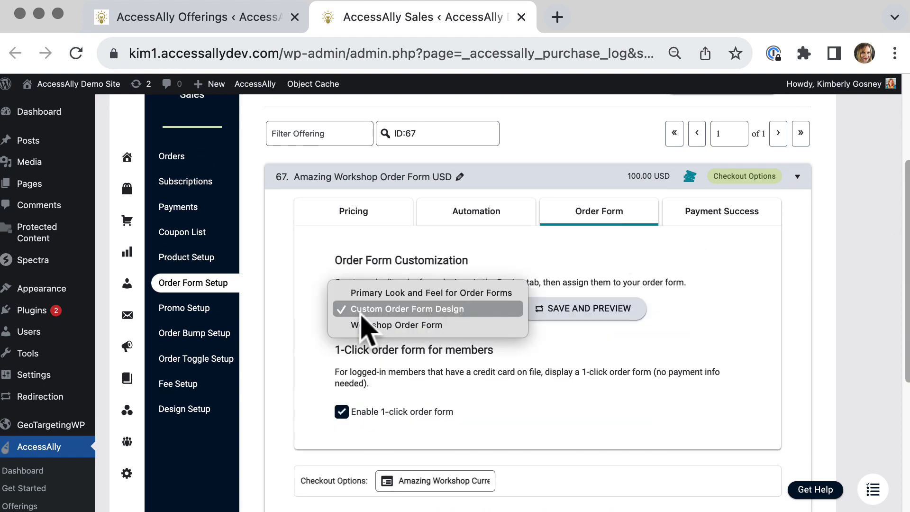
pyautogui.click(372, 312)
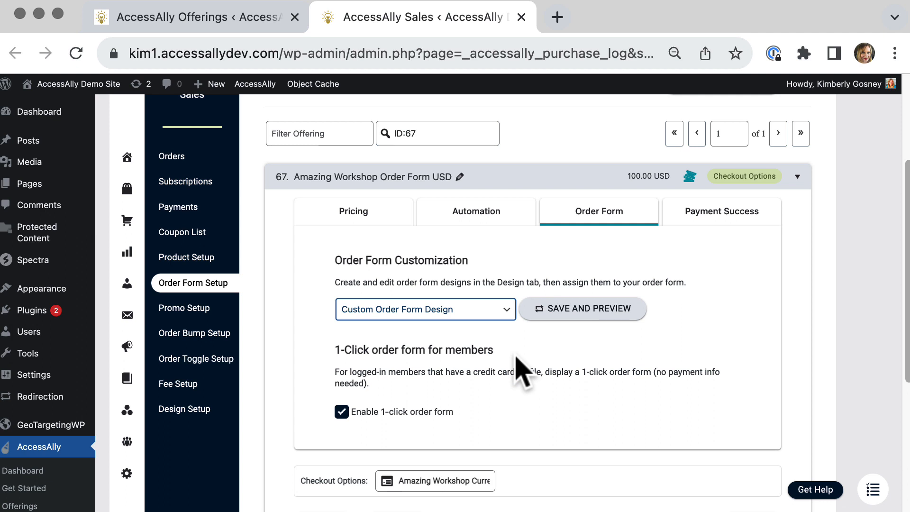
pyautogui.click(626, 416)
pyautogui.moveTo(900, 397); pyautogui.dragTo(906, 410)
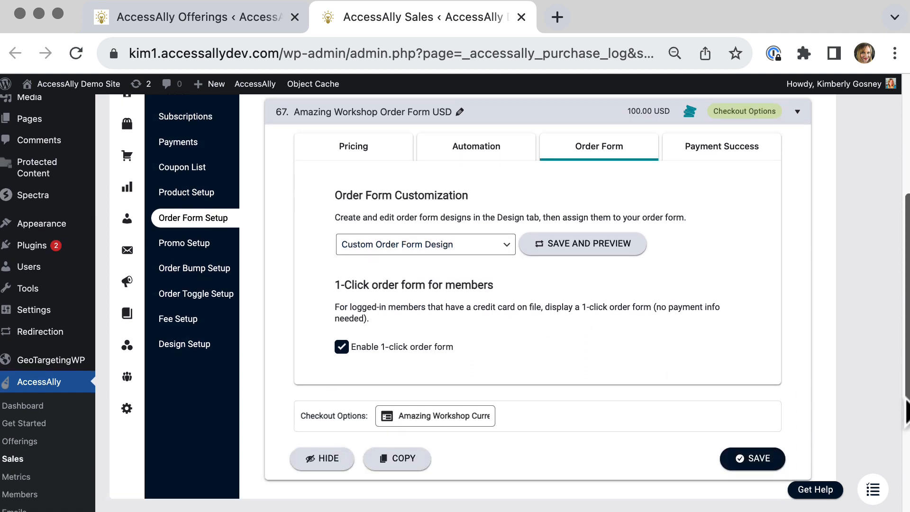
pyautogui.click(768, 451)
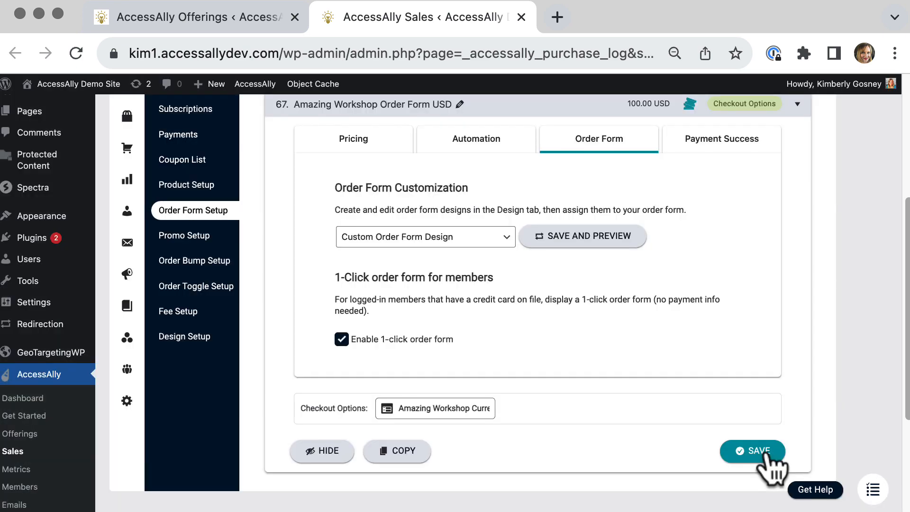
# Open the Amazing Workshop Order Form GBP setup and review its price and order form currency.
pyautogui.click(219, 27)
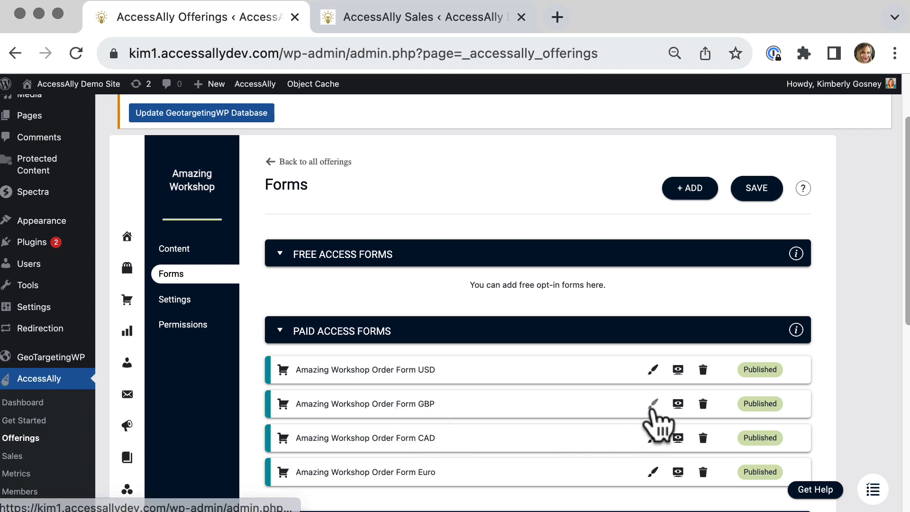
pyautogui.click(653, 406)
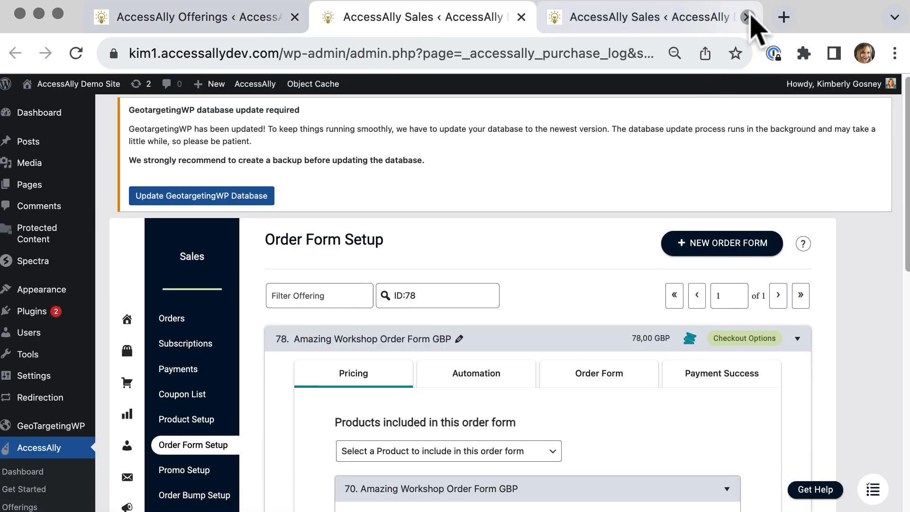
pyautogui.click(747, 17)
pyautogui.scroll(-2, 603, 263)
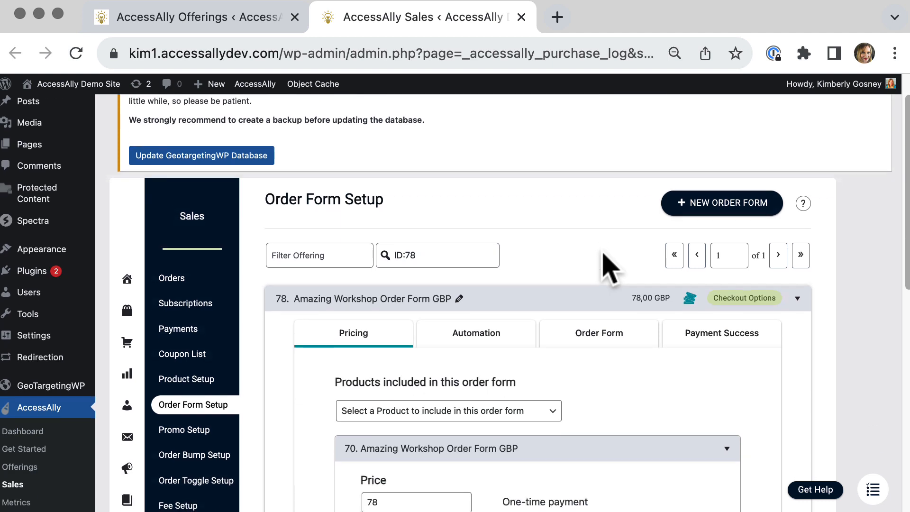
pyautogui.scroll(-7, 603, 255)
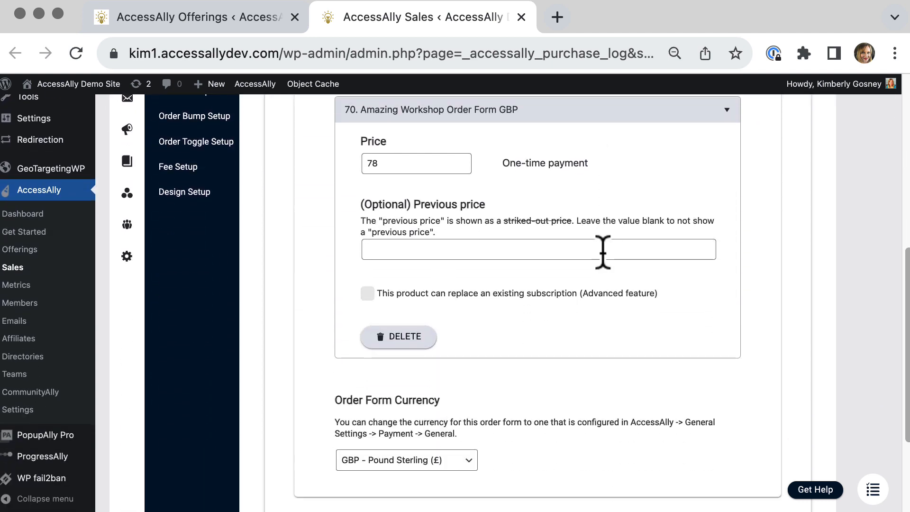
pyautogui.scroll(-3, 603, 256)
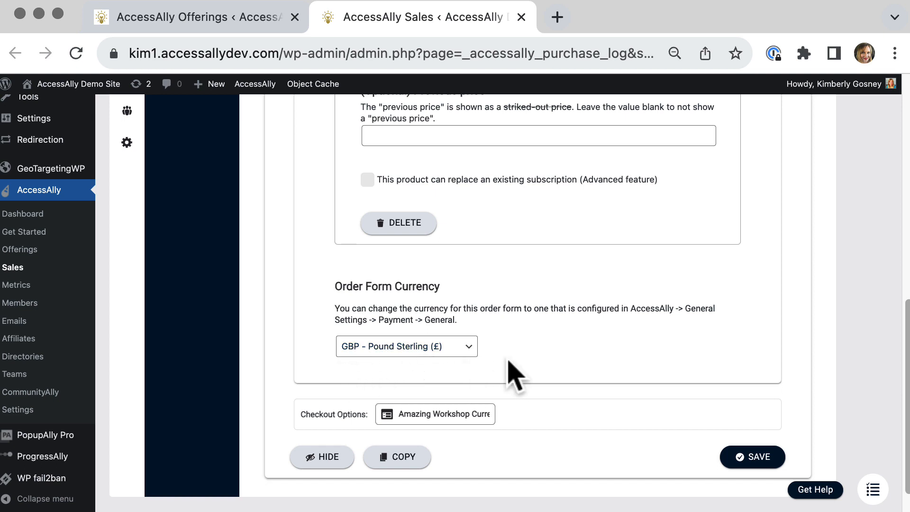
pyautogui.scroll(10, 514, 374)
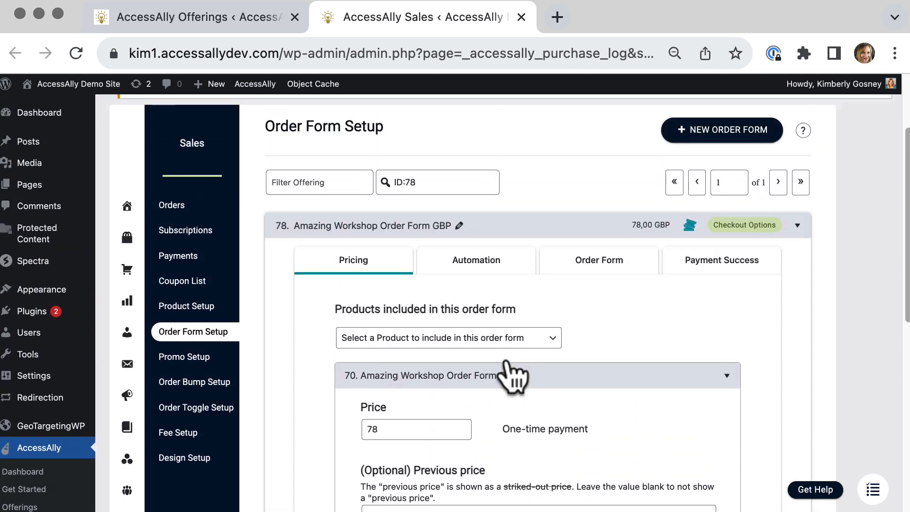
# Assign the Custom Order Form Design to the GBP order form and save it.
pyautogui.click(583, 306)
pyautogui.scroll(-3, 585, 316)
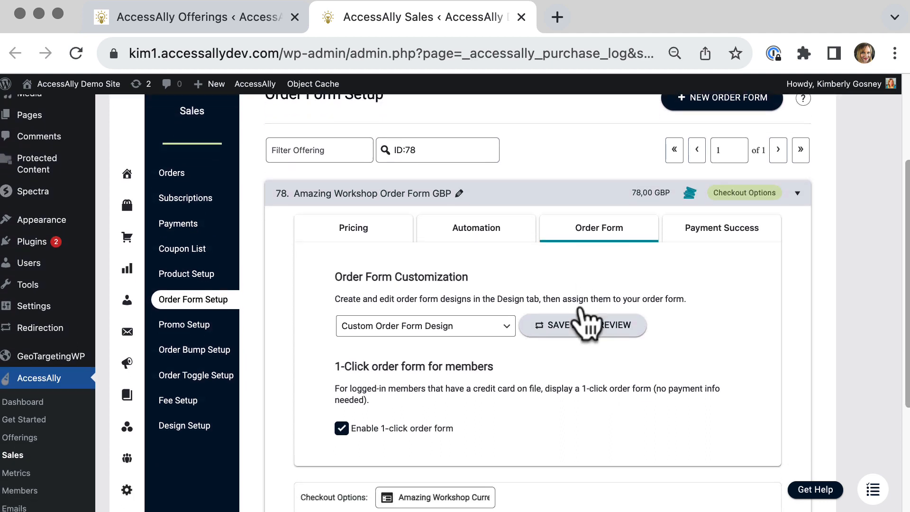
pyautogui.click(423, 247)
pyautogui.click(411, 245)
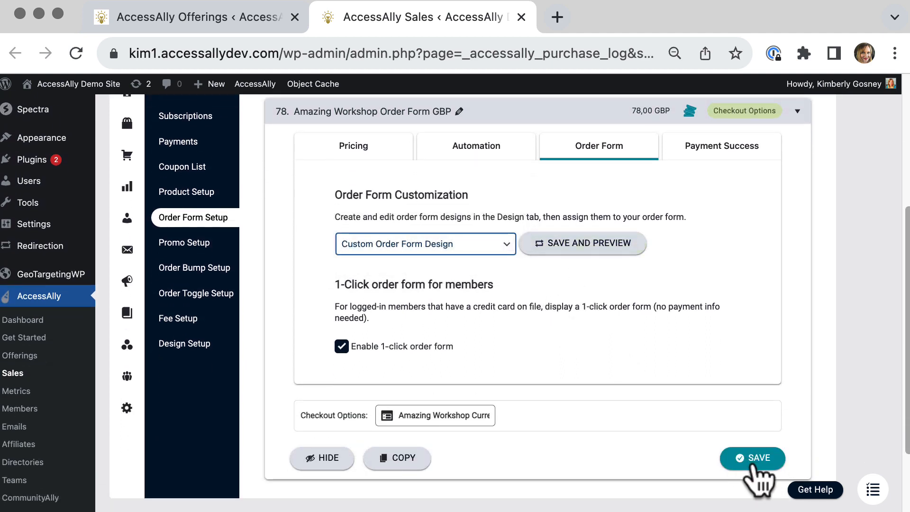
pyautogui.click(756, 459)
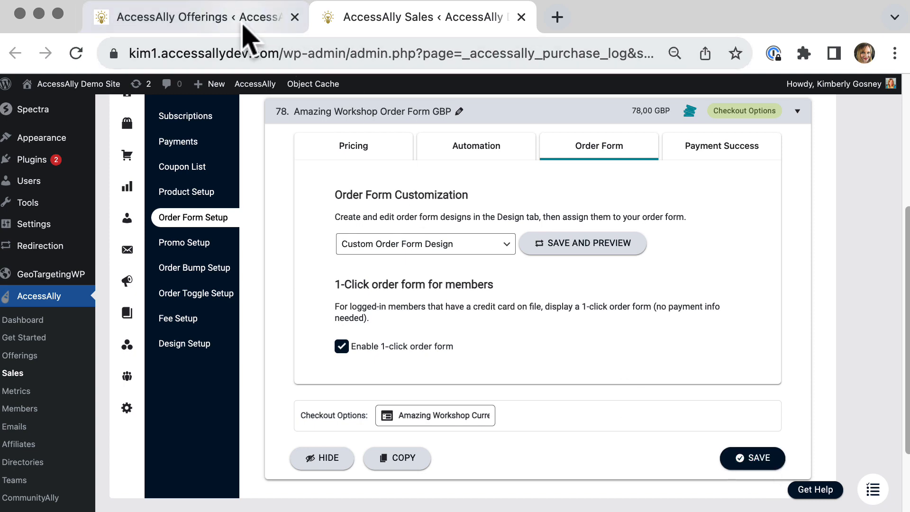
# Open the setup of the Amazing Workshop Order Form CAD from the offering's forms.
pyautogui.click(243, 21)
pyautogui.click(653, 437)
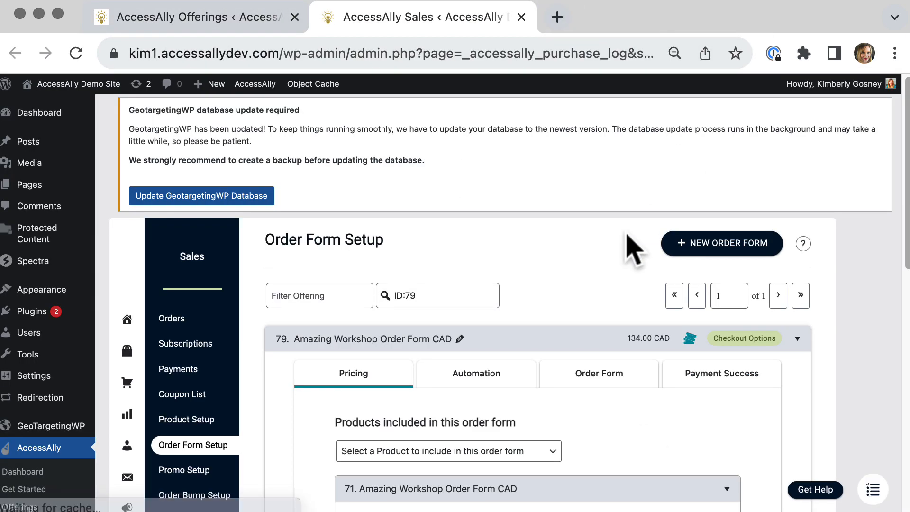
# Assign the Custom Order Form Design to the CAD order form and save it.
pyautogui.scroll(-10, 589, 279)
pyautogui.click(463, 386)
pyautogui.click(464, 386)
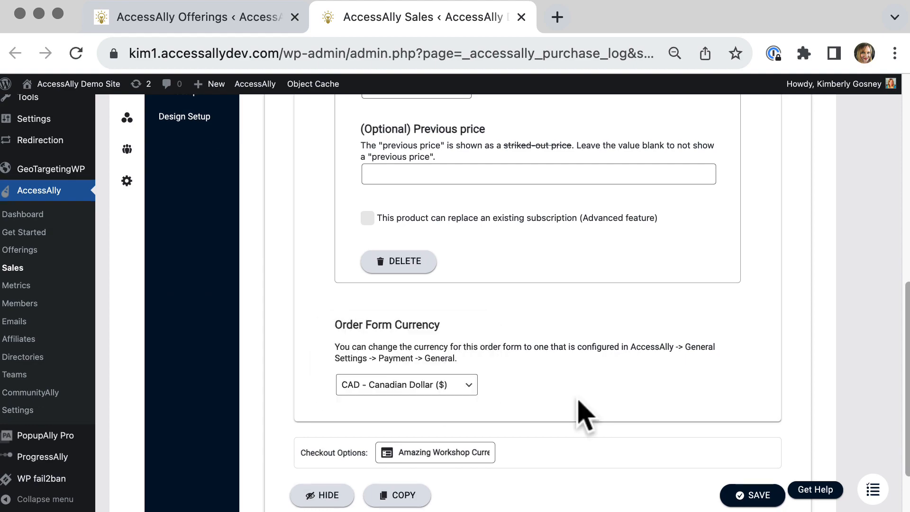
pyautogui.scroll(6, 579, 398)
pyautogui.click(587, 190)
pyautogui.scroll(-3, 663, 355)
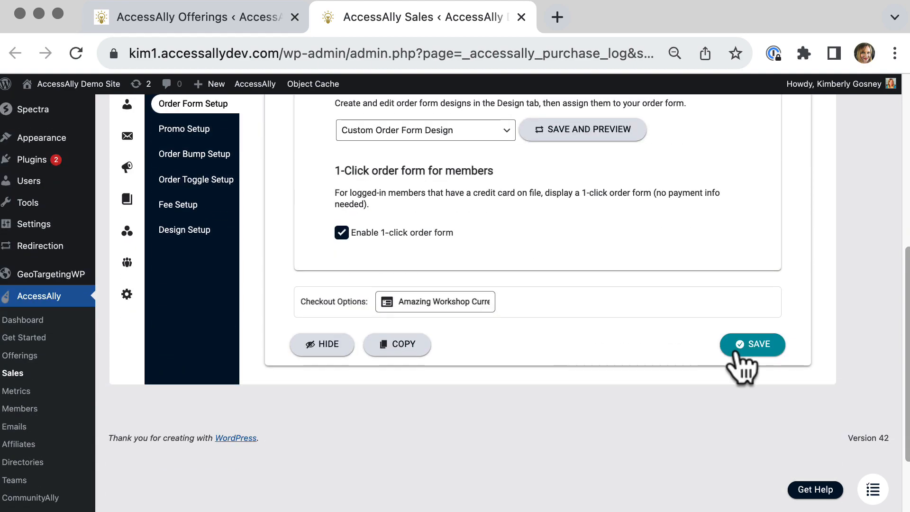
pyautogui.click(749, 345)
# Open the Amazing Workshop Order Form Euro setup and review its order form currency.
pyautogui.click(520, 17)
pyautogui.scroll(-3, 441, 204)
pyautogui.click(653, 374)
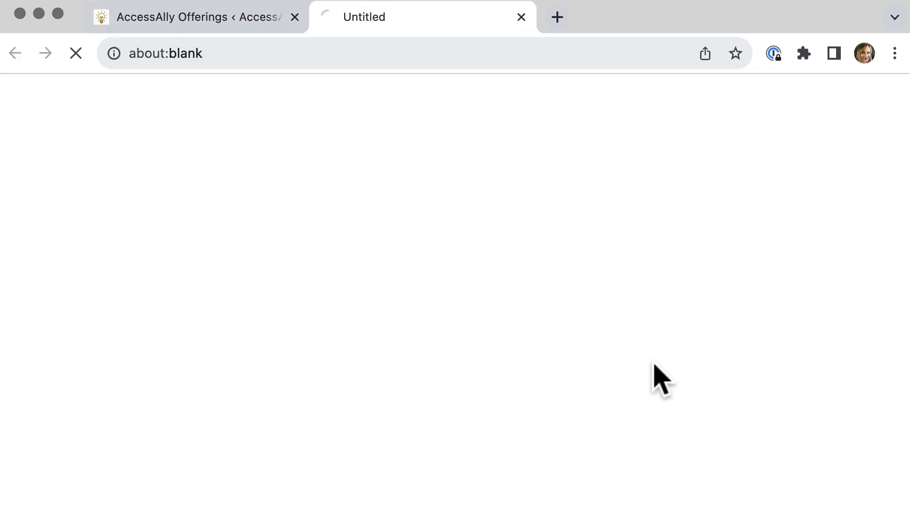
pyautogui.scroll(-10, 549, 273)
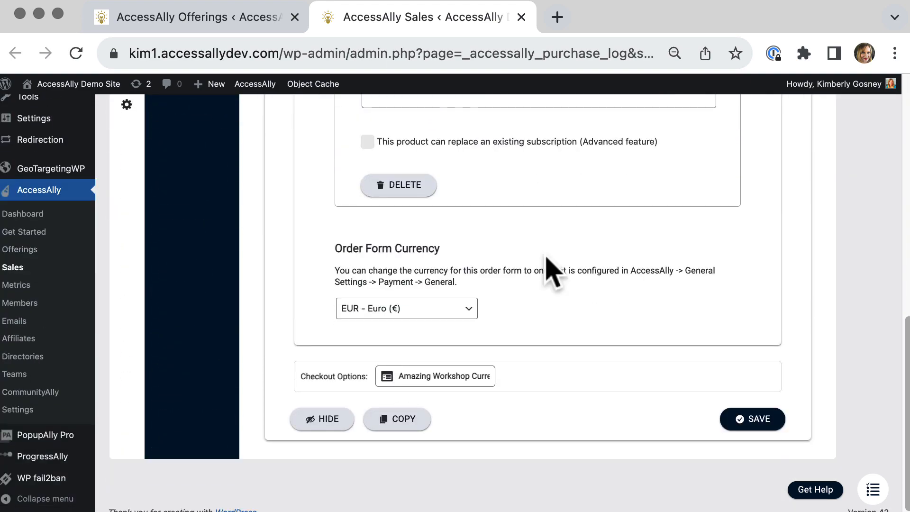
pyautogui.click(407, 308)
pyautogui.click(600, 327)
# Assign the Custom Order Form Design to the Euro order form and save it.
pyautogui.scroll(7, 598, 311)
pyautogui.click(601, 187)
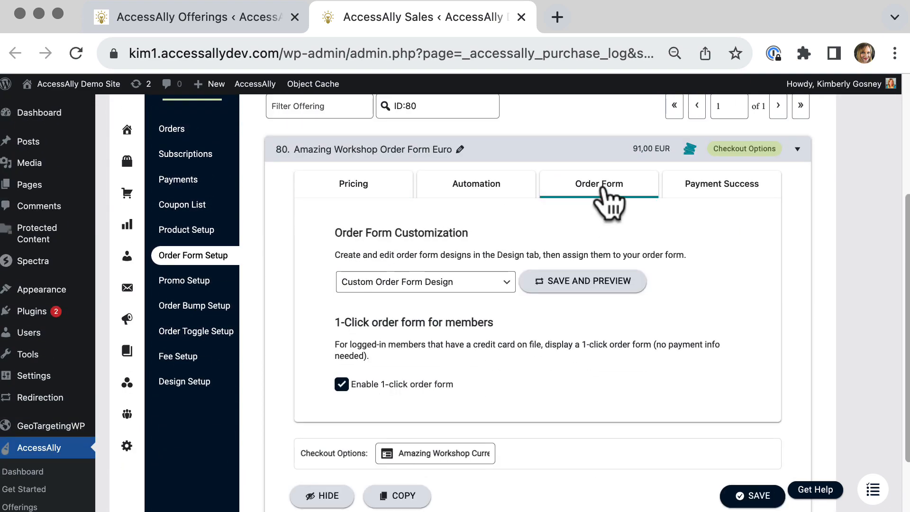
pyautogui.click(478, 287)
pyautogui.click(587, 389)
pyautogui.click(744, 495)
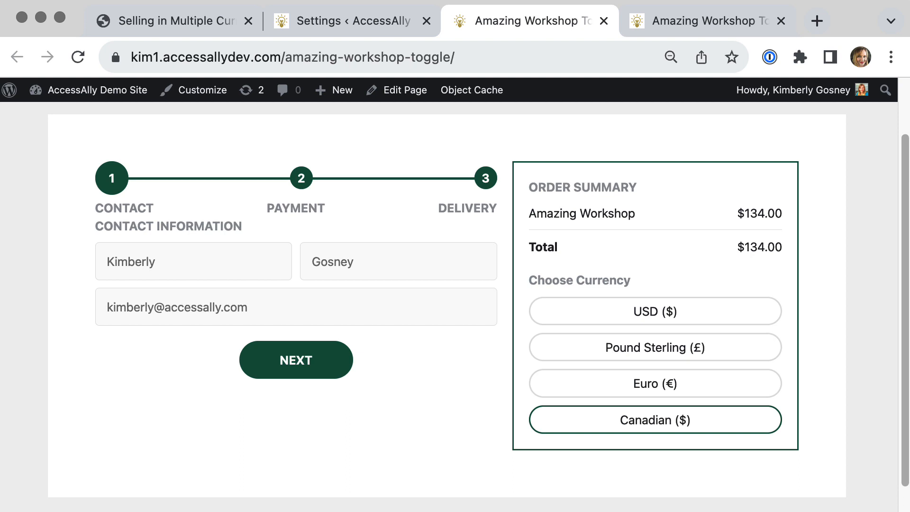
# Switch between the USD, Pound Sterling, Euro and Canadian options on the Amazing Workshop toggle page to preview prices.
pyautogui.click(711, 315)
pyautogui.click(723, 350)
pyautogui.click(717, 386)
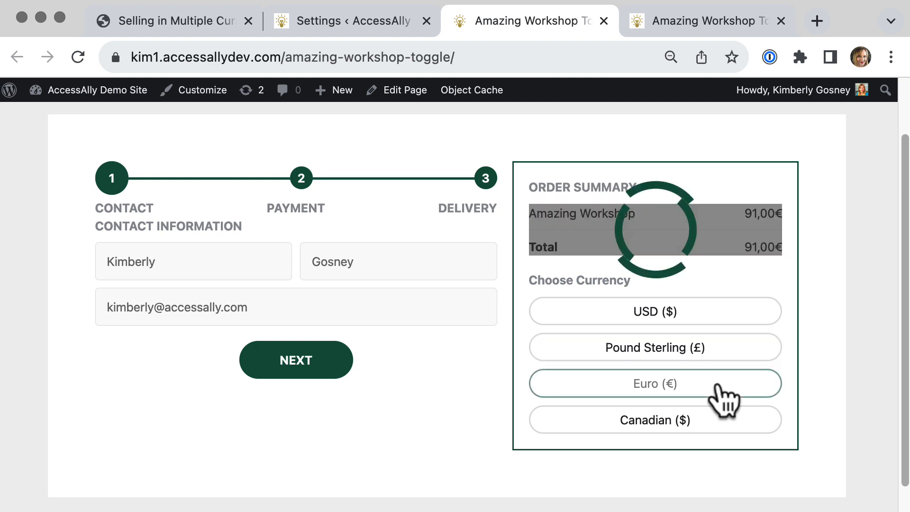
pyautogui.click(715, 424)
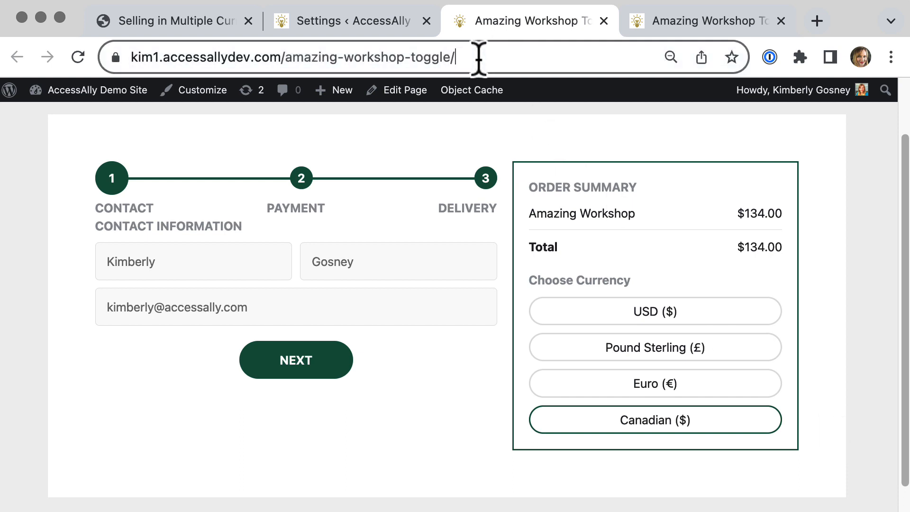
pyautogui.moveTo(479, 57); pyautogui.dragTo(126, 57)
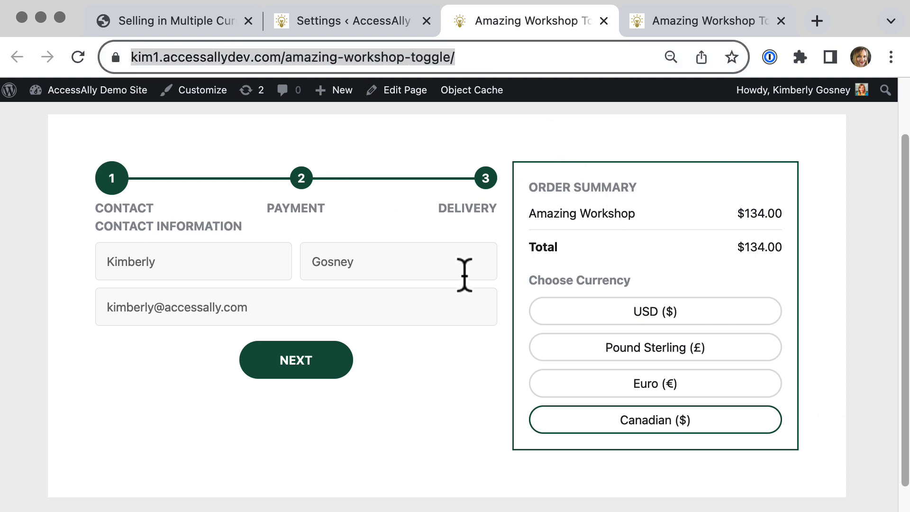
pyautogui.click(598, 320)
pyautogui.click(598, 350)
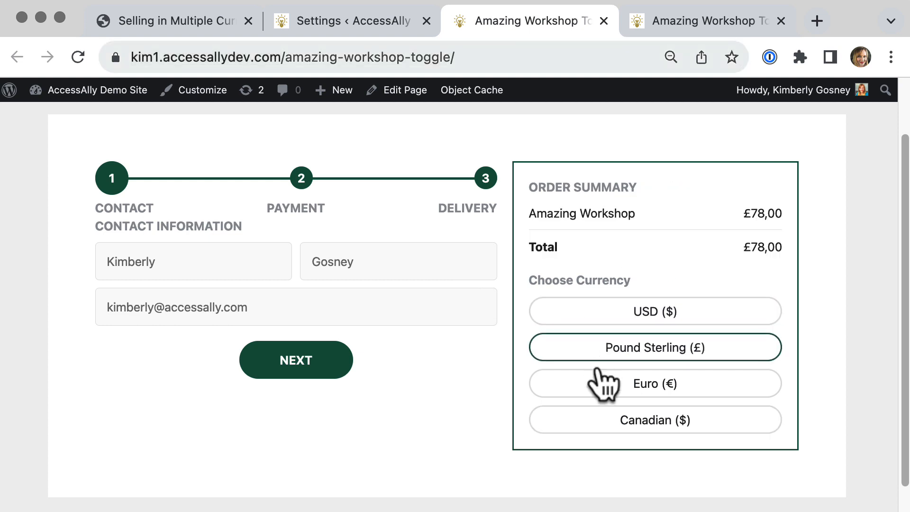
pyautogui.click(599, 386)
pyautogui.click(604, 428)
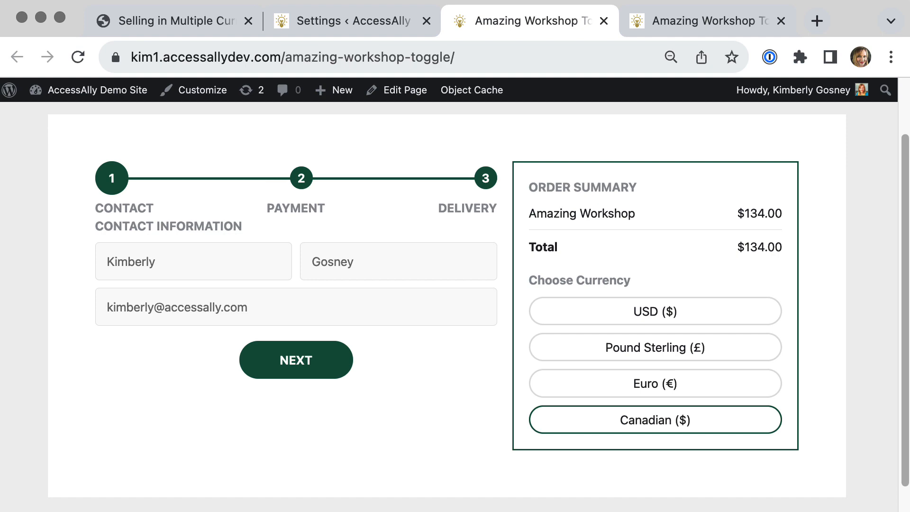
# Open the Amazing Workshop offering from AccessAlly Offerings and view its forms.
pyautogui.moveTo(64, 98)
pyautogui.click(55, 117)
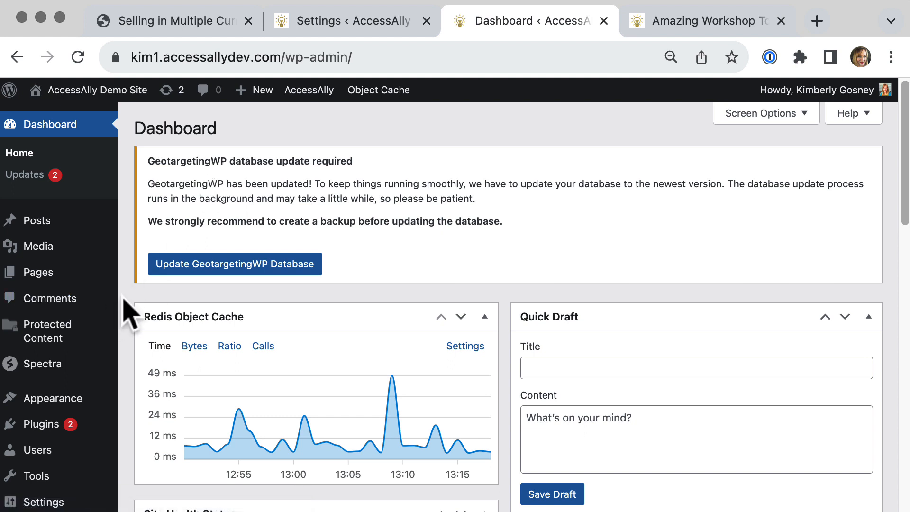
pyautogui.scroll(-5, 127, 310)
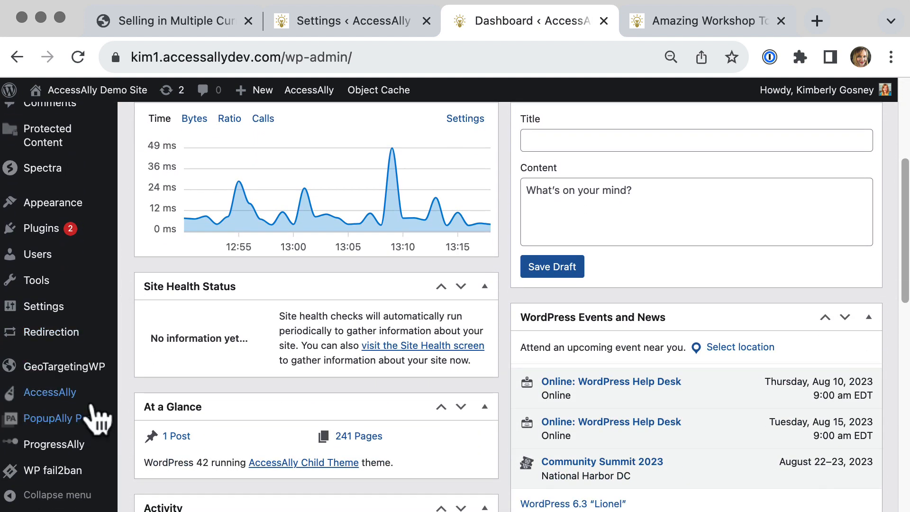
pyautogui.moveTo(92, 397)
pyautogui.click(172, 288)
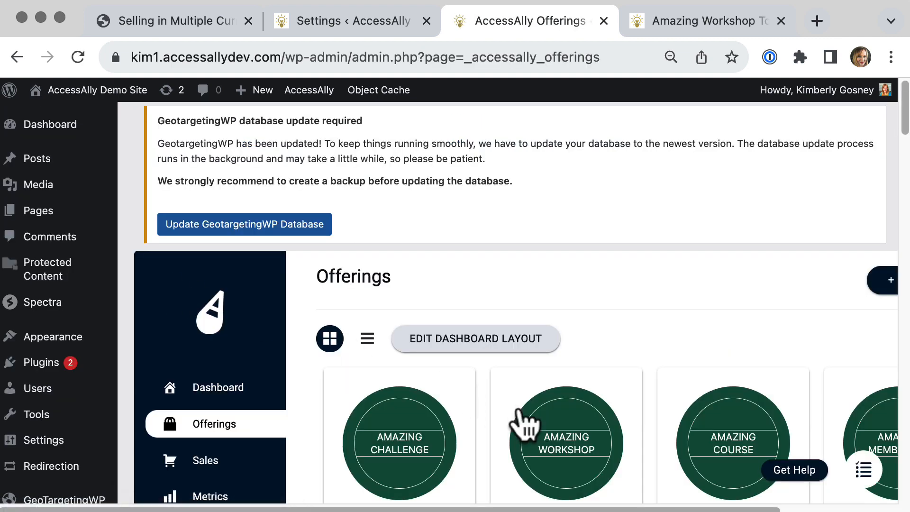
pyautogui.click(588, 445)
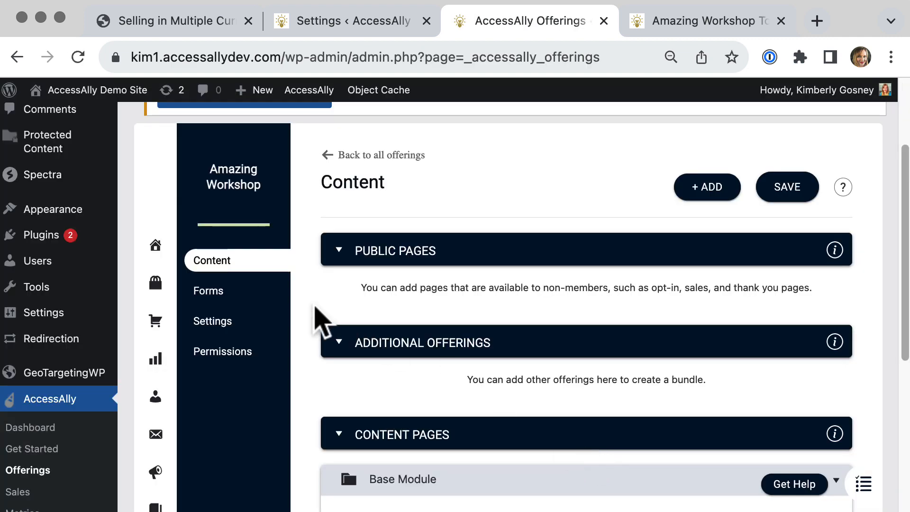
pyautogui.click(252, 295)
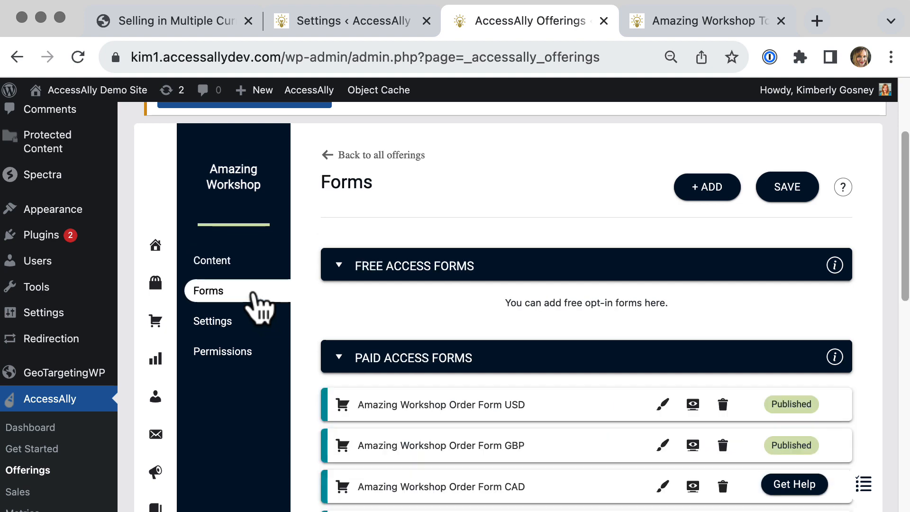
# Review the form types available to add to the offering, including Toggle, without adding one.
pyautogui.click(711, 187)
pyautogui.scroll(-8, 711, 264)
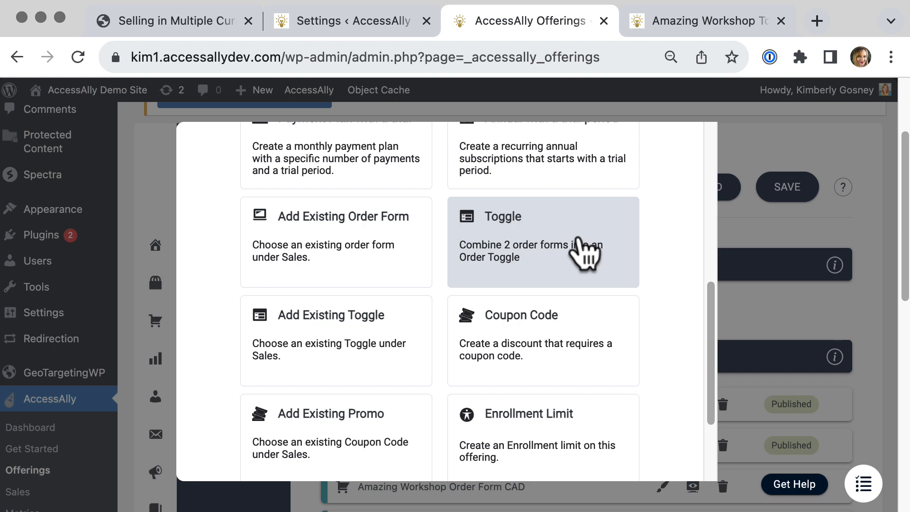
pyautogui.click(806, 152)
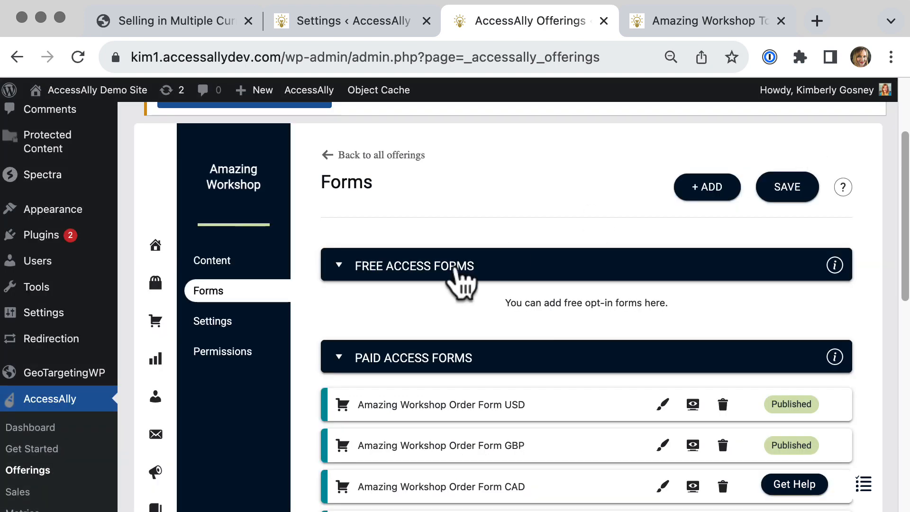
# Open the Amazing Workshop Currency Toggle in Order Toggle Setup and review its primary and secondary order forms.
pyautogui.click(156, 324)
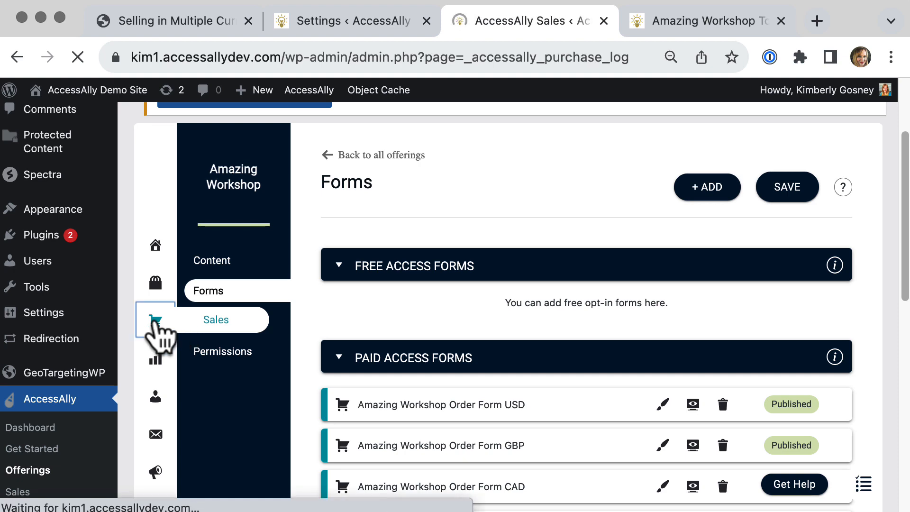
pyautogui.scroll(-8, 161, 337)
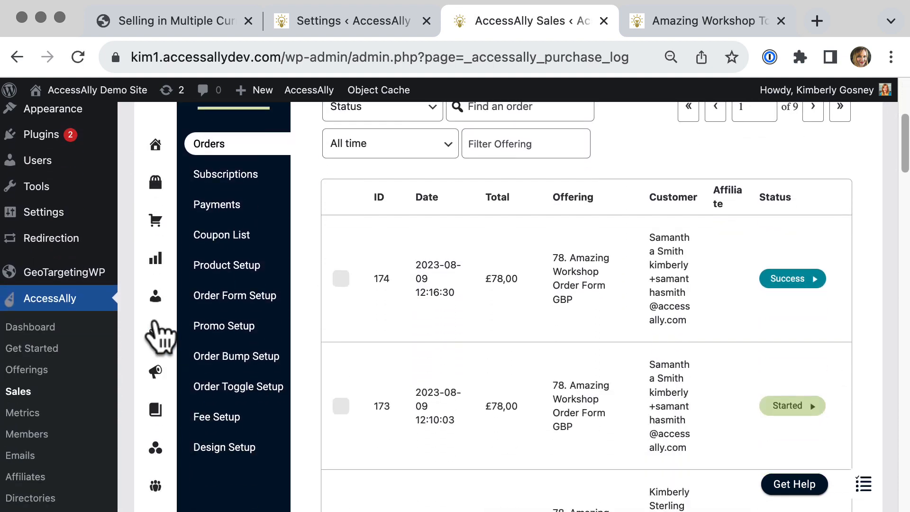
pyautogui.click(247, 285)
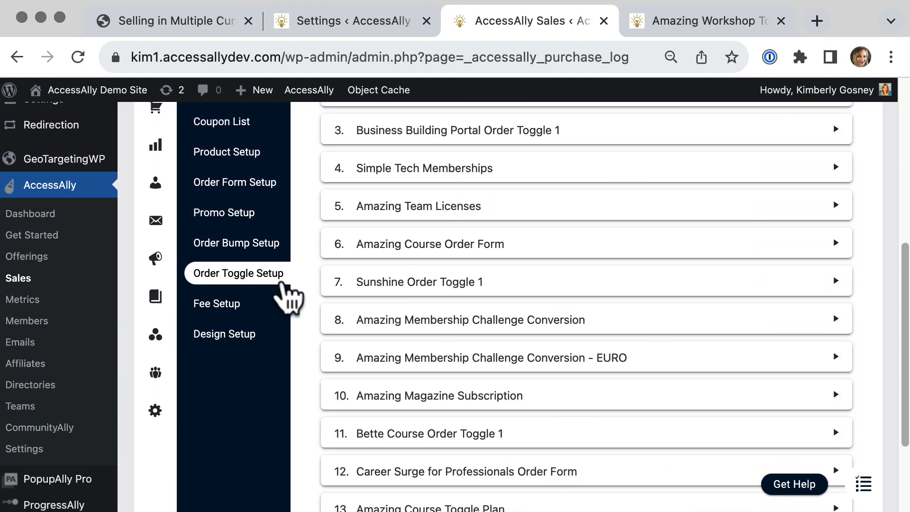
pyautogui.scroll(-3, 903, 284)
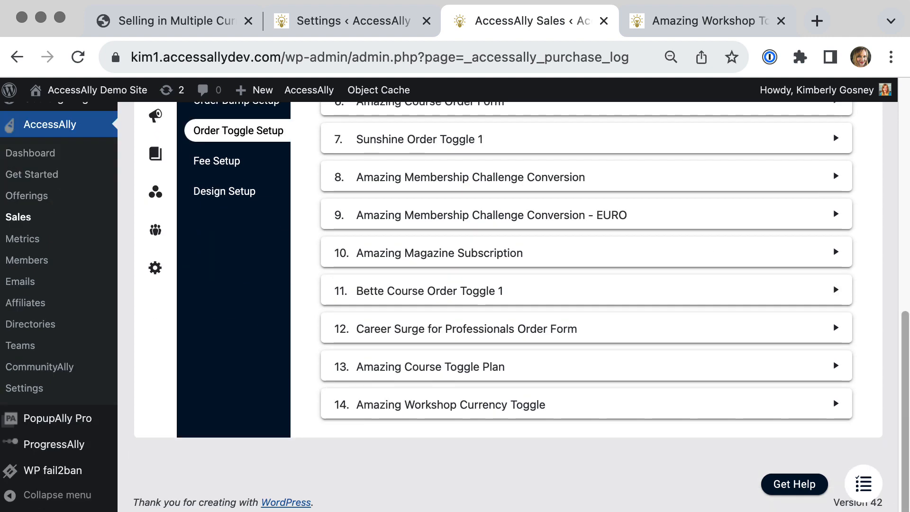
pyautogui.click(663, 402)
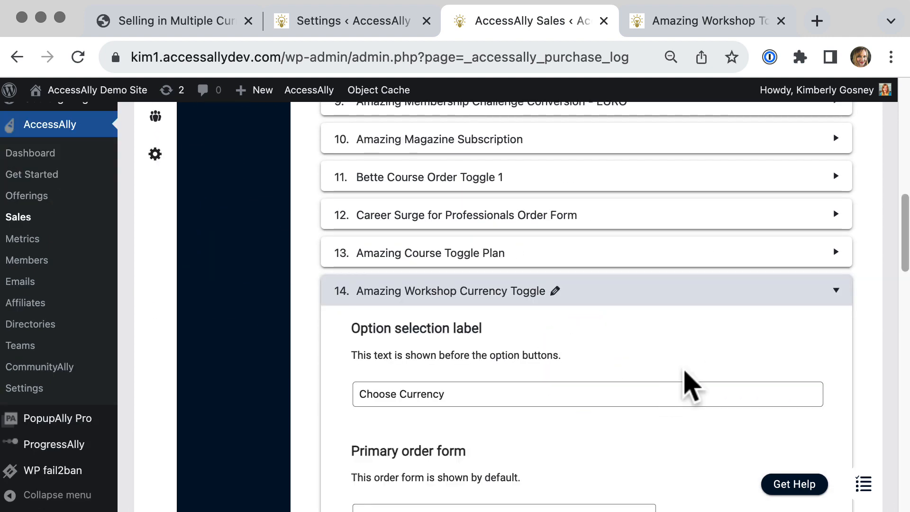
pyautogui.scroll(-5, 696, 372)
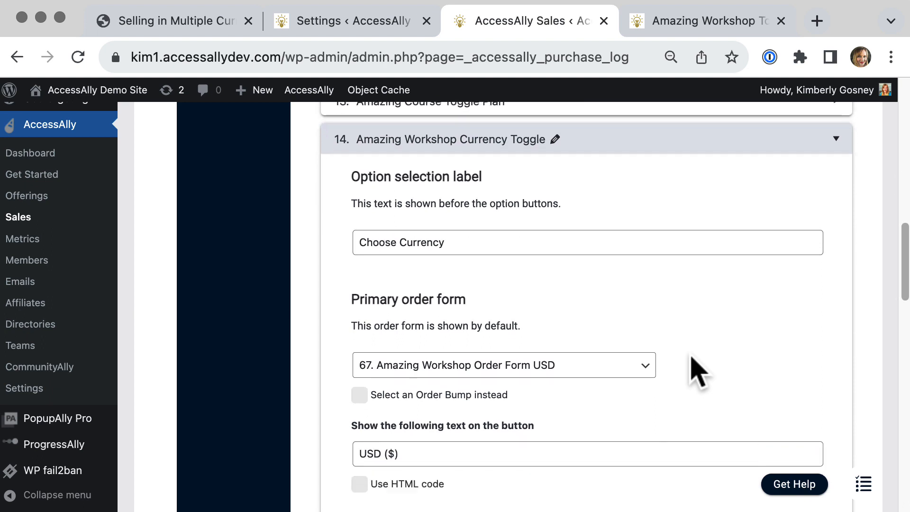
pyautogui.scroll(-6, 696, 372)
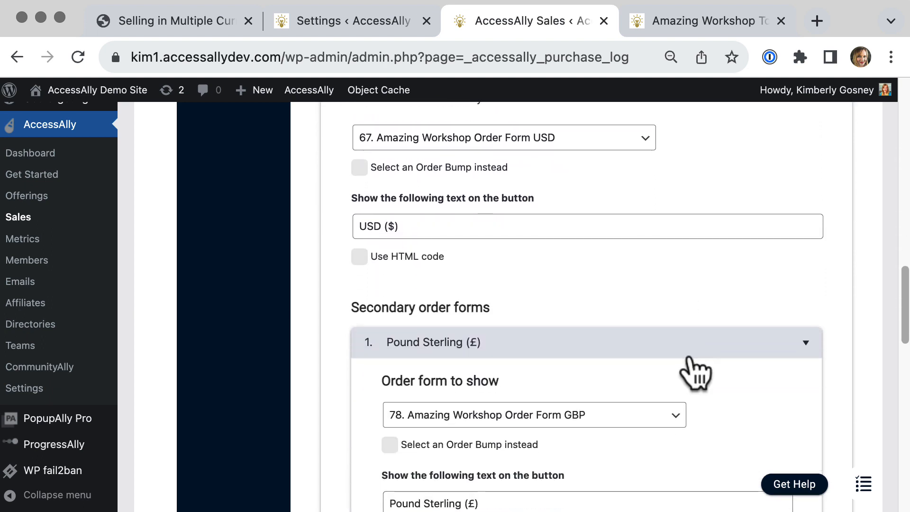
pyautogui.scroll(-7, 697, 372)
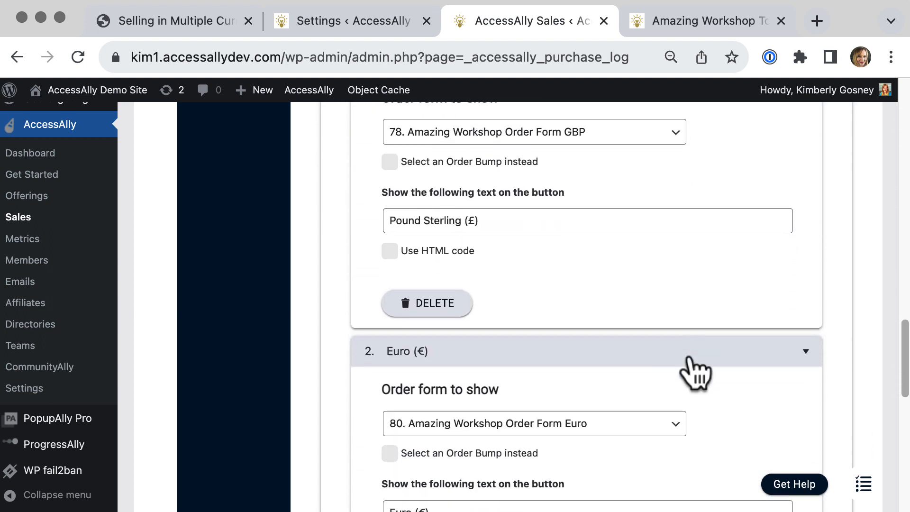
pyautogui.scroll(-7, 696, 372)
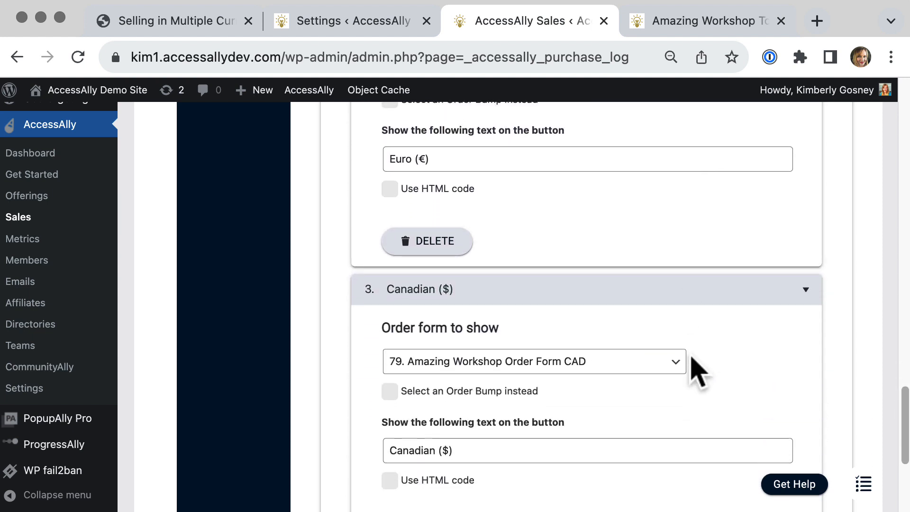
pyautogui.scroll(-2, 696, 372)
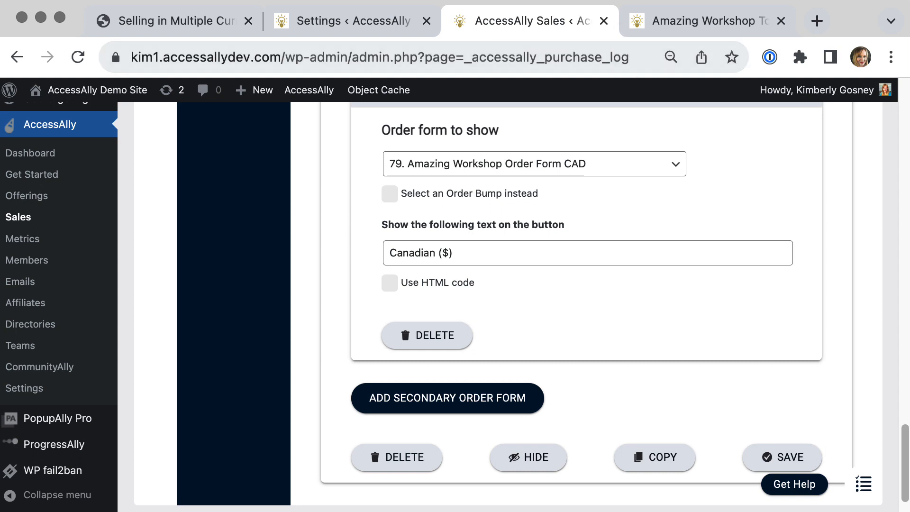
# Review the canada, sterling and euro country regions in GeoTargetingWP settings and open the Geo Redirects list.
pyautogui.click(377, 28)
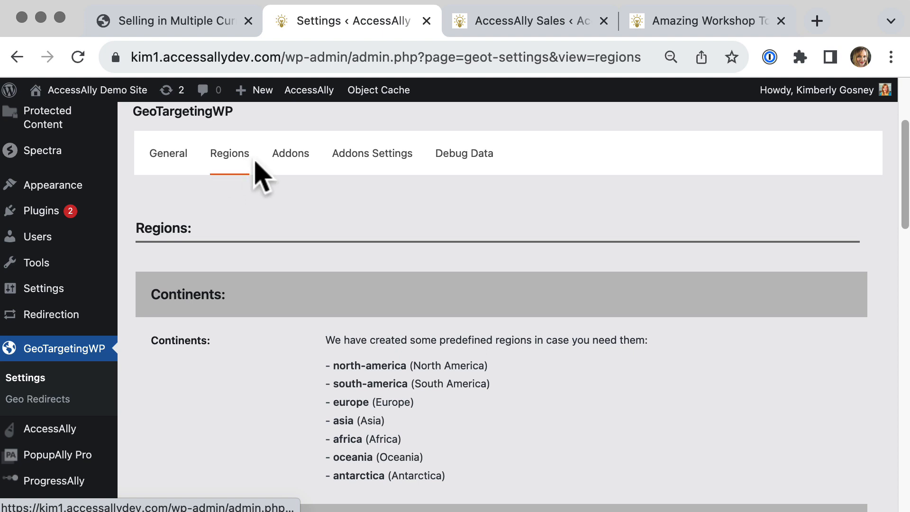
pyautogui.scroll(-6, 261, 350)
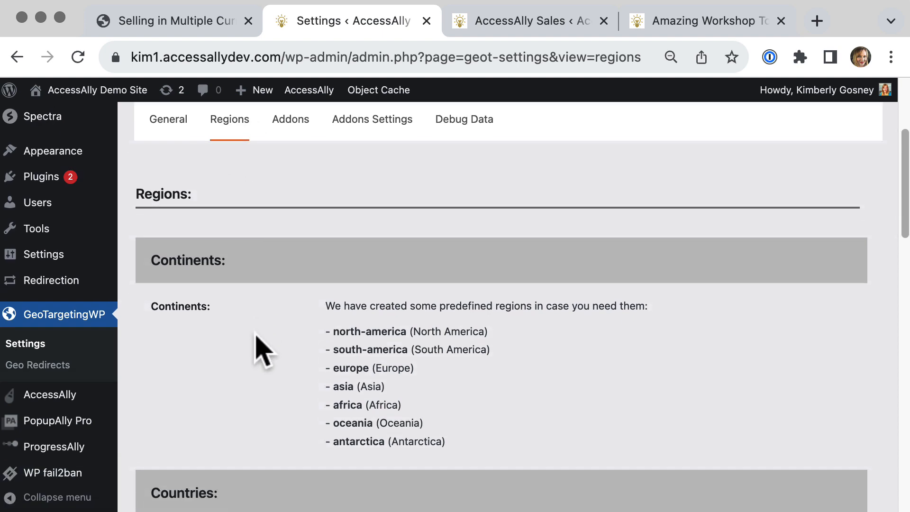
pyautogui.scroll(-3, 261, 351)
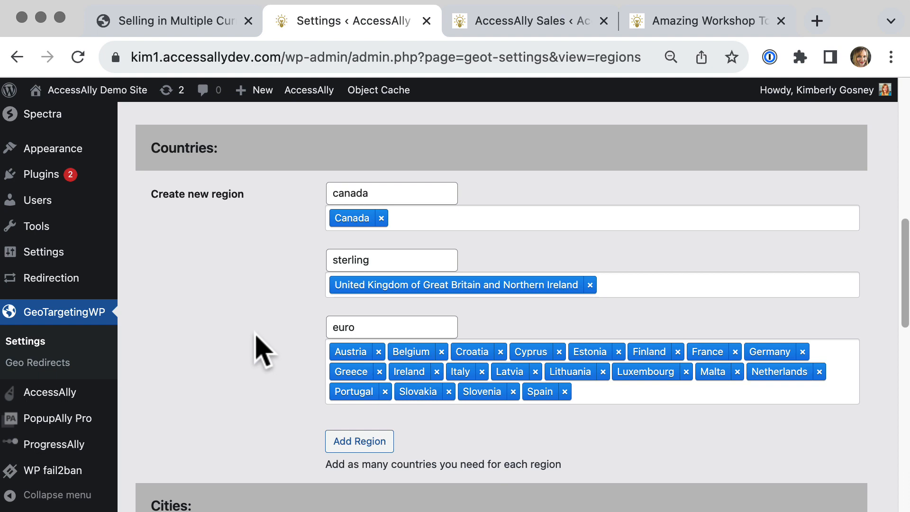
pyautogui.moveTo(379, 194)
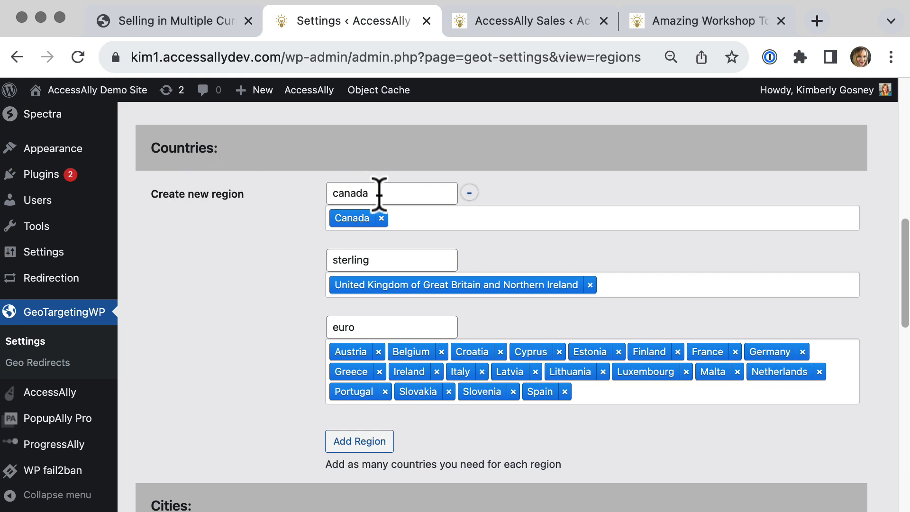
pyautogui.moveTo(378, 192); pyautogui.dragTo(327, 197)
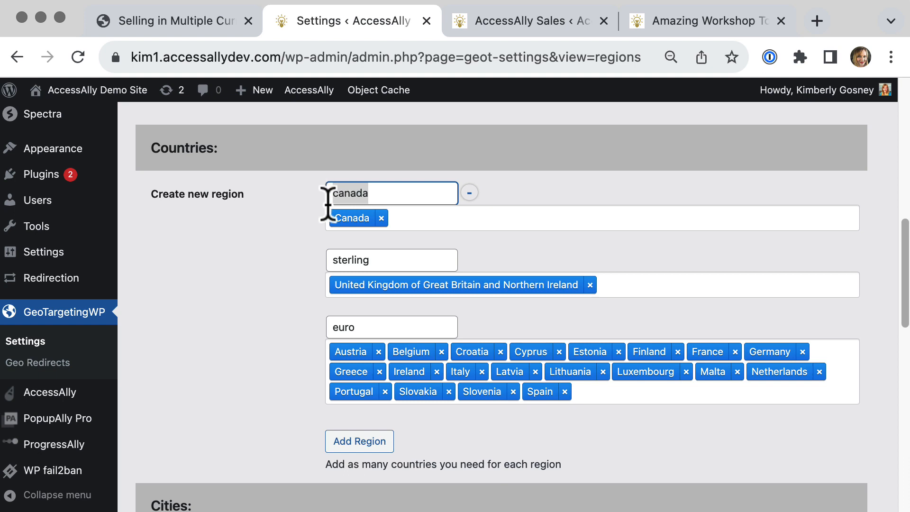
pyautogui.click(280, 248)
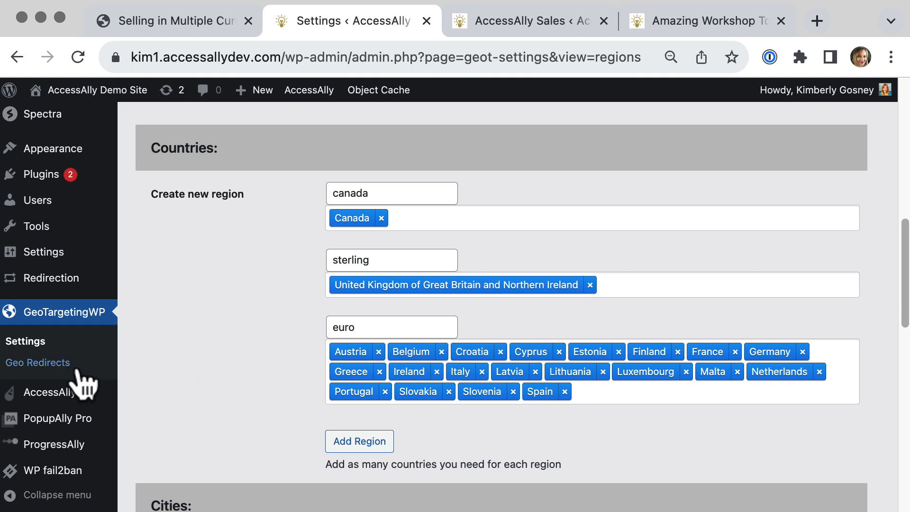
pyautogui.click(62, 363)
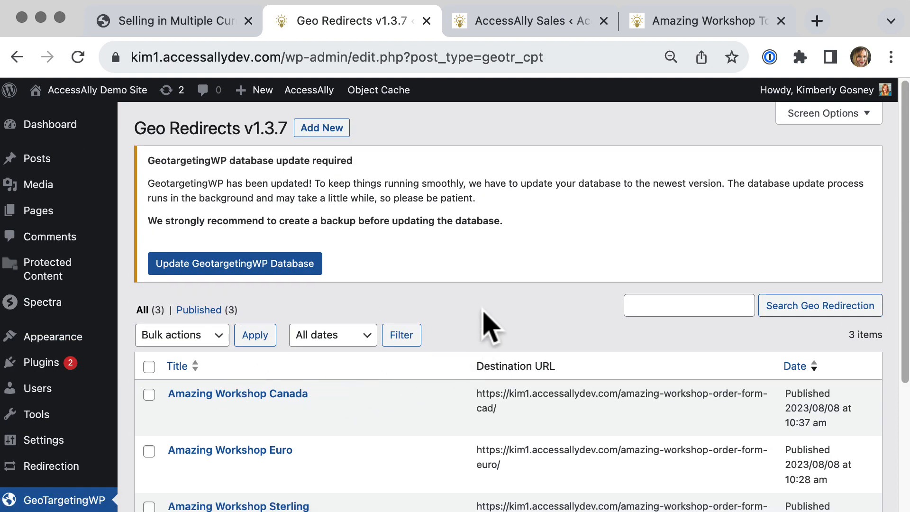
# Open the Amazing Workshop Canada geo redirect and review its redirection rules for the canada country region, then return to the list.
pyautogui.scroll(-5, 488, 324)
pyautogui.scroll(-2, 486, 317)
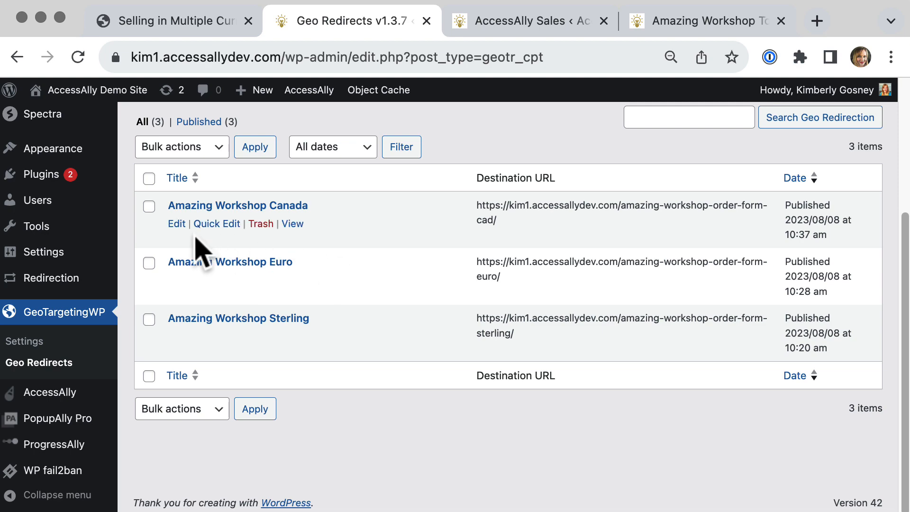
pyautogui.click(176, 224)
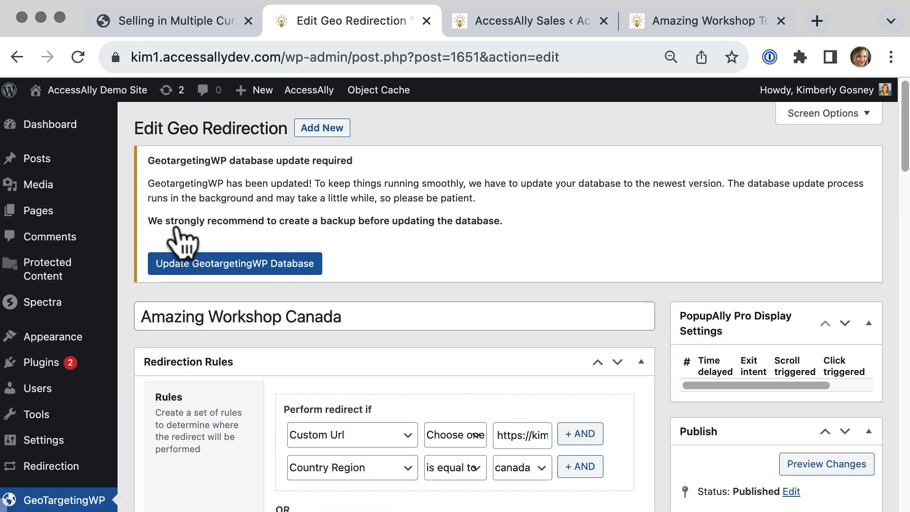
pyautogui.scroll(-5, 438, 353)
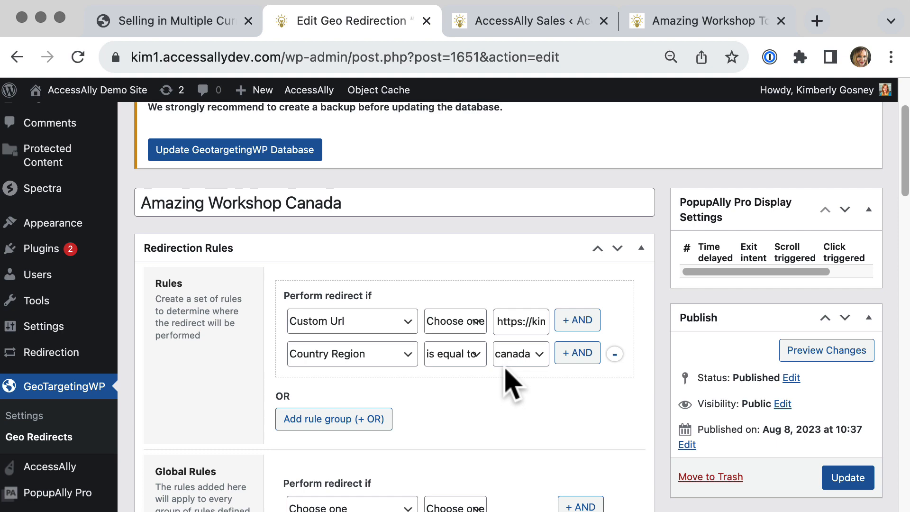
pyautogui.scroll(-5, 514, 422)
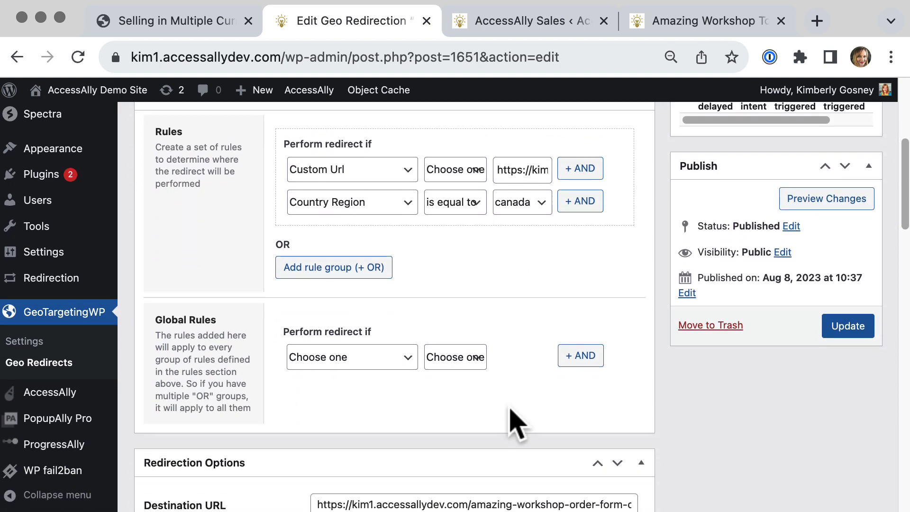
pyautogui.click(72, 366)
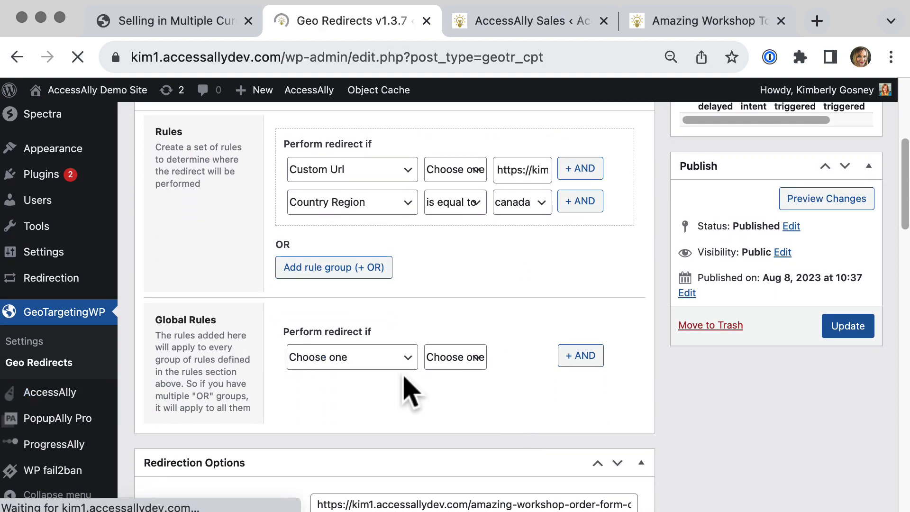
pyautogui.scroll(-5, 411, 393)
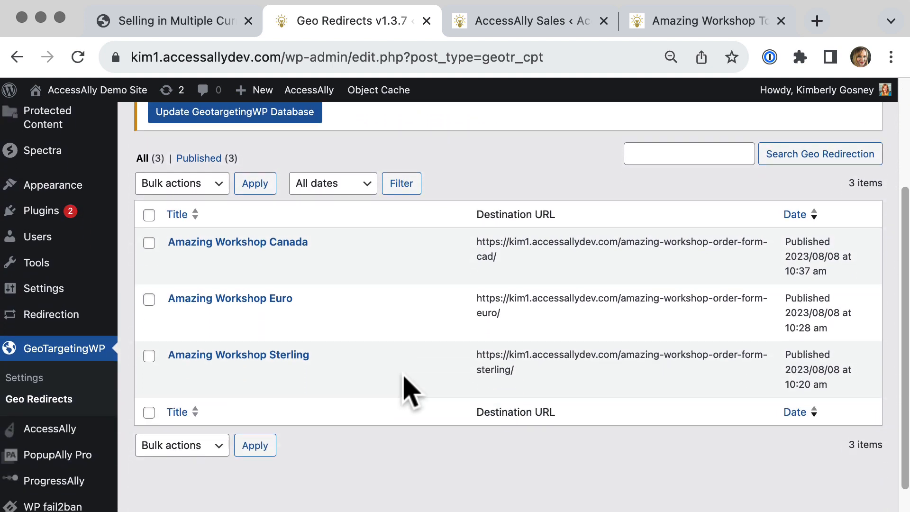
# Open the Amazing Workshop Euro geo redirect and review its redirection rules for the euro country region.
pyautogui.moveTo(272, 312)
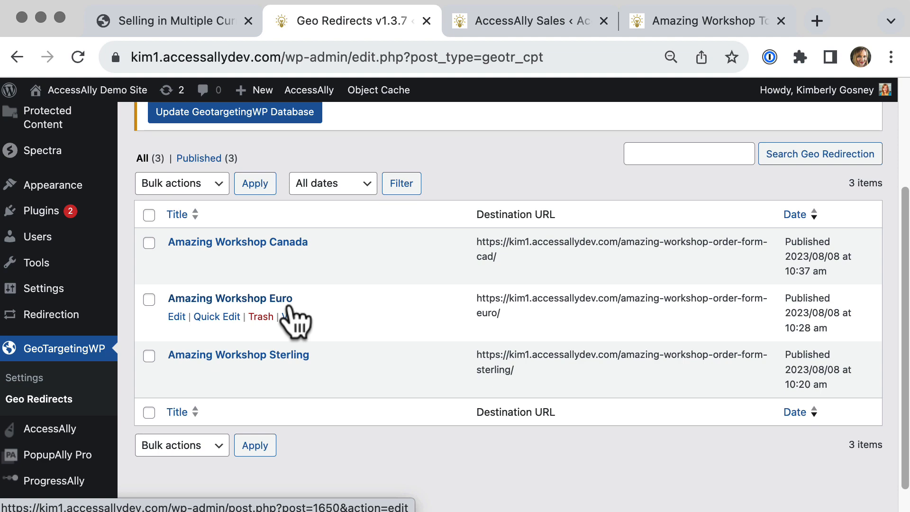
pyautogui.click(177, 320)
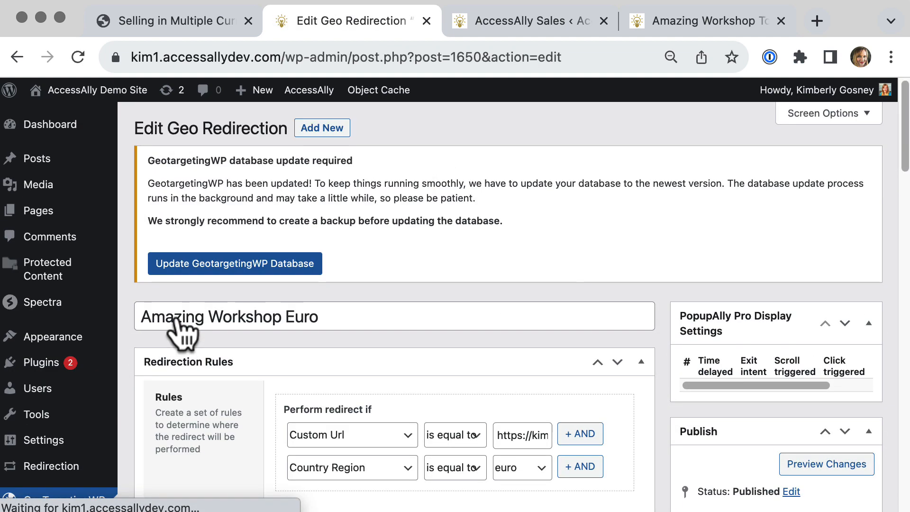
pyautogui.scroll(-5, 180, 323)
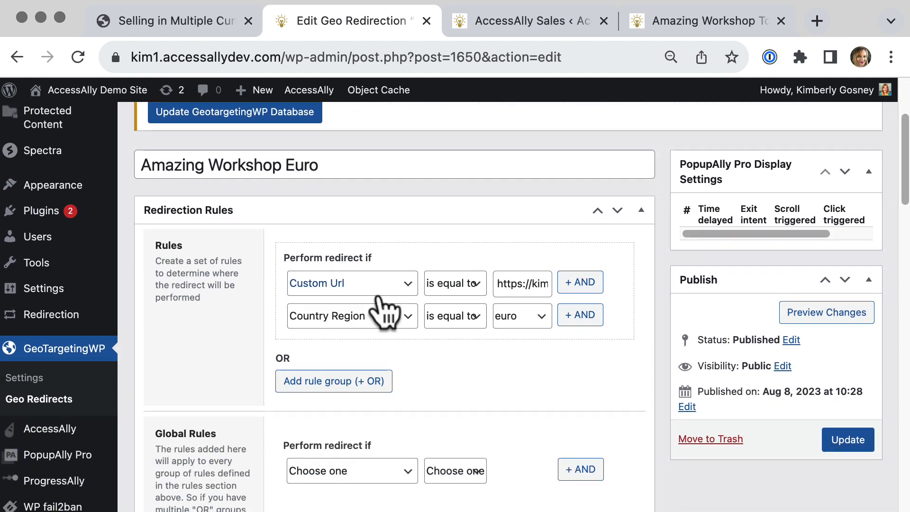